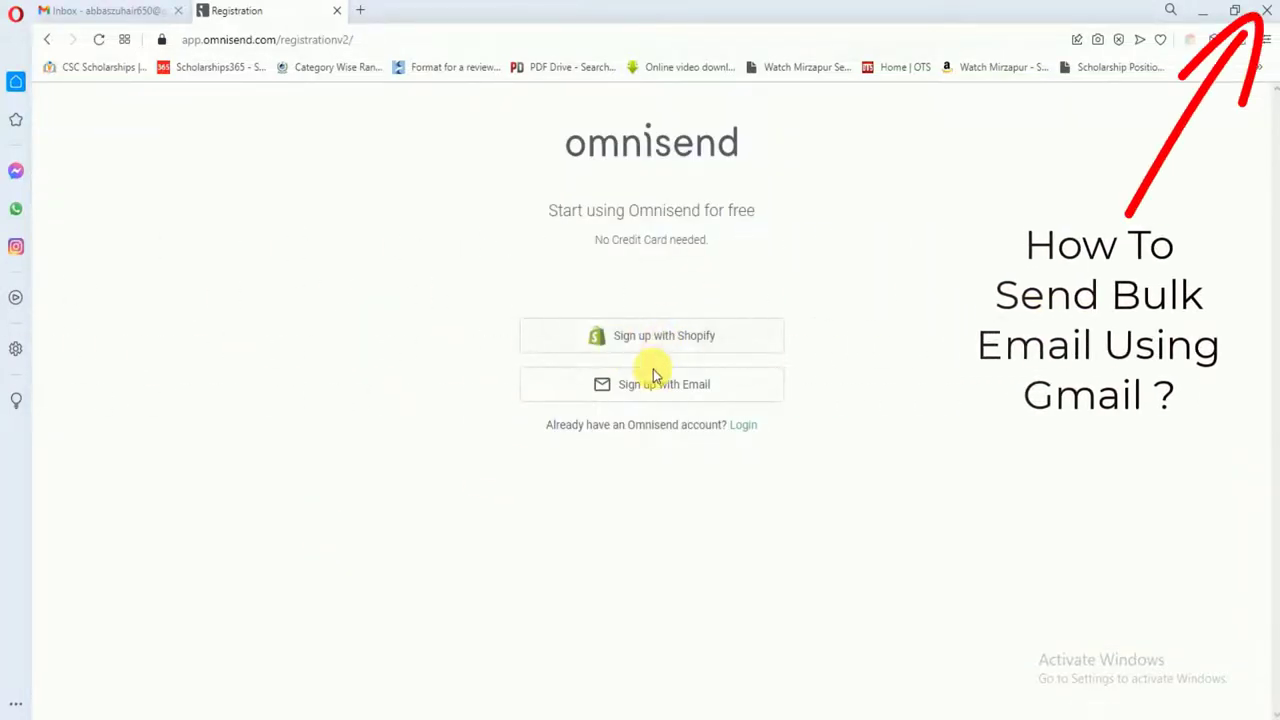
Open the email sign-up form and enter the account email address and password
left_click(640, 393)
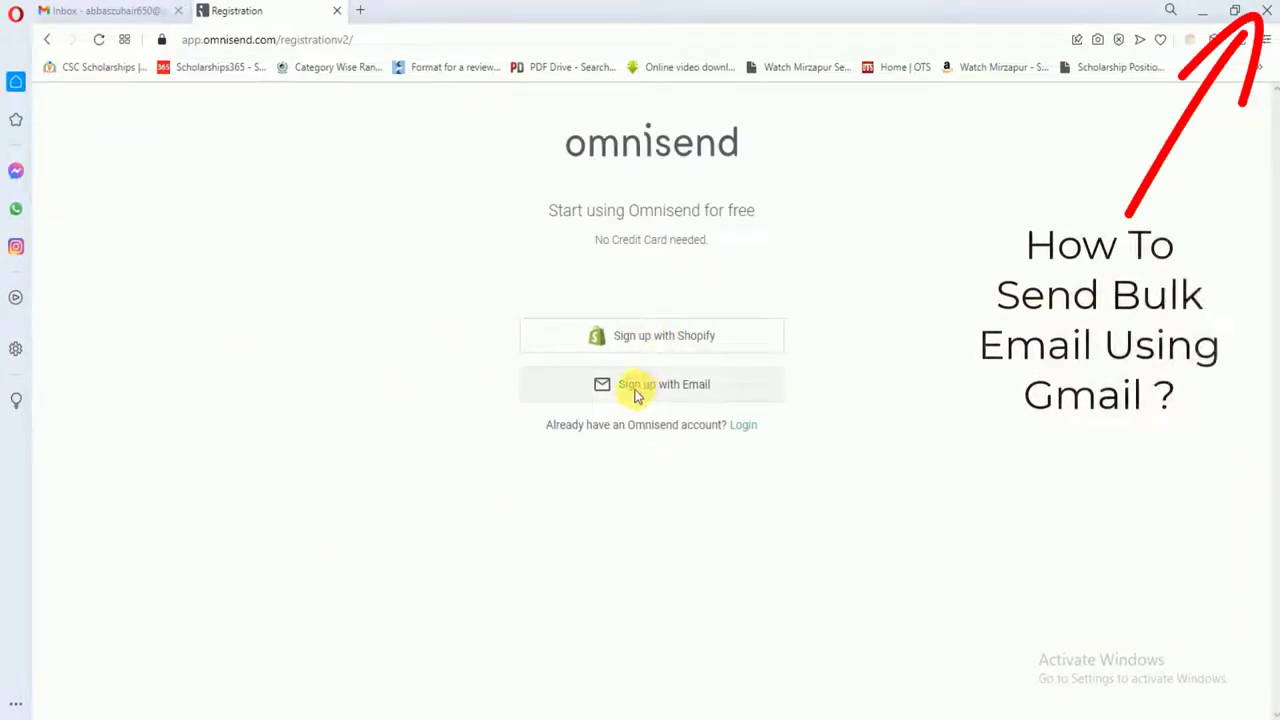
left_click(634, 393)
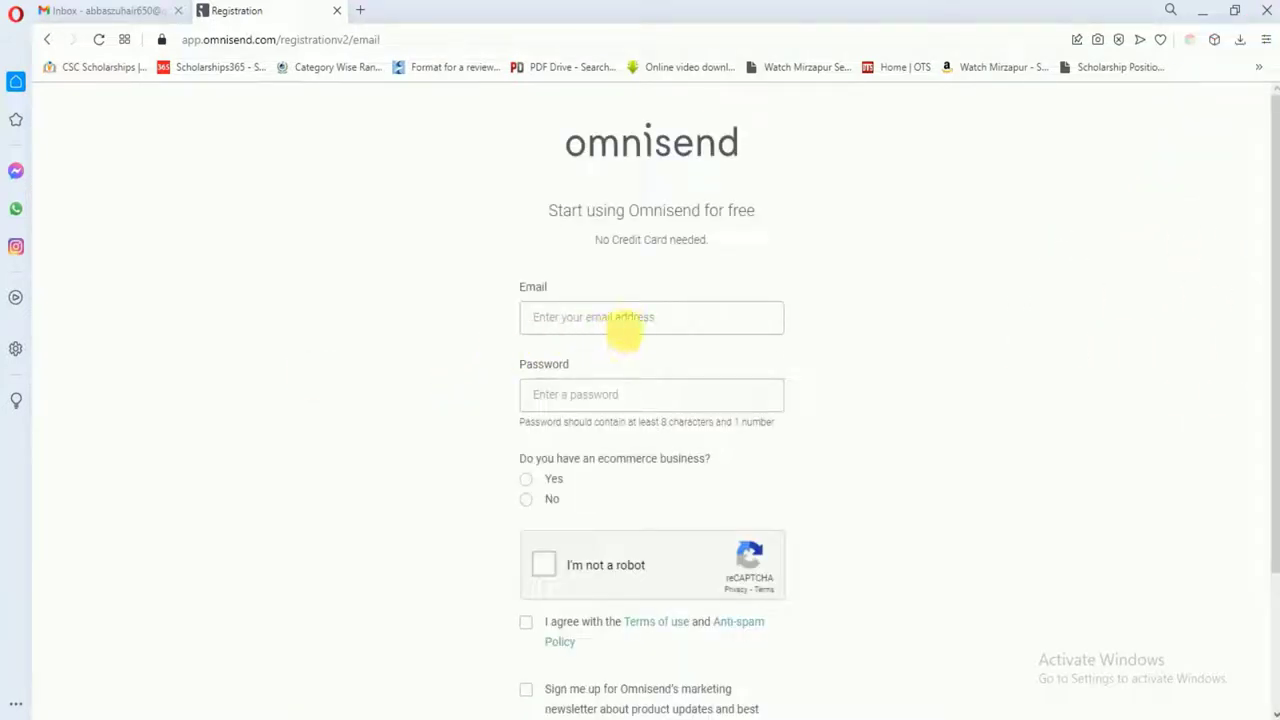
left_click(620, 318)
left_click(605, 395)
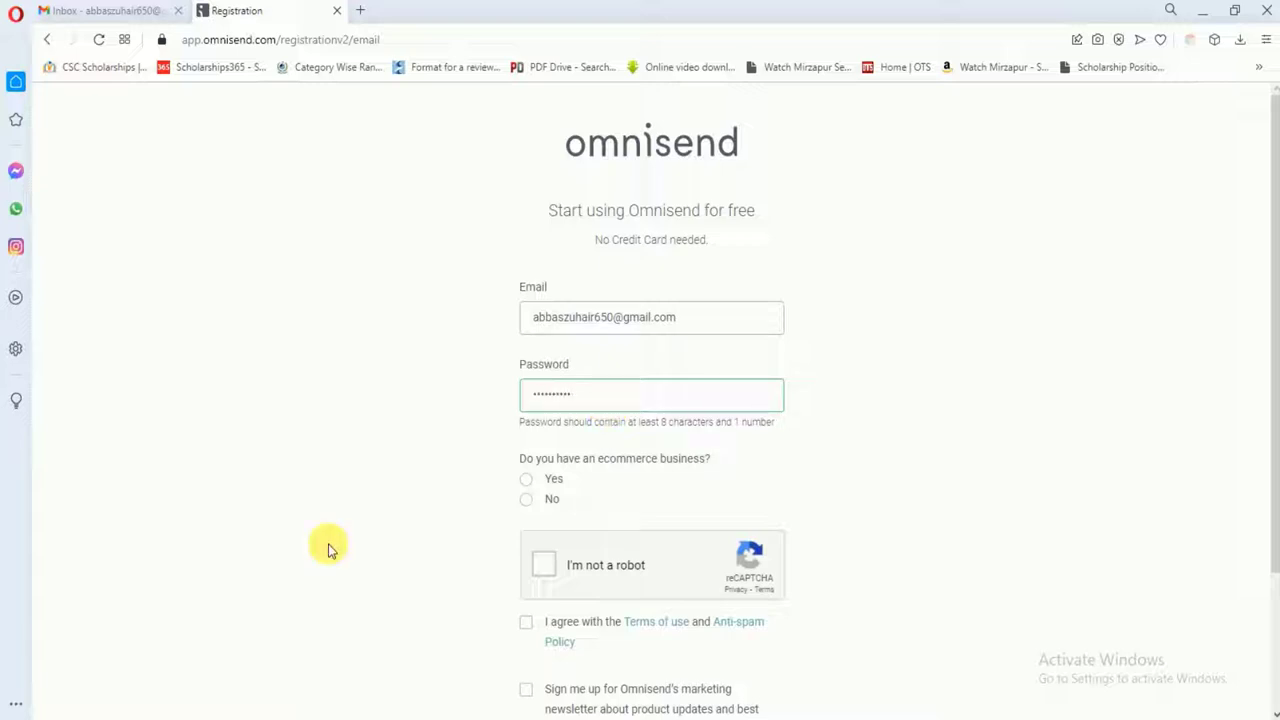
Answer Yes to ecommerce, pass reCAPTCHA, accept the terms and submit sign-up
left_click(526, 479)
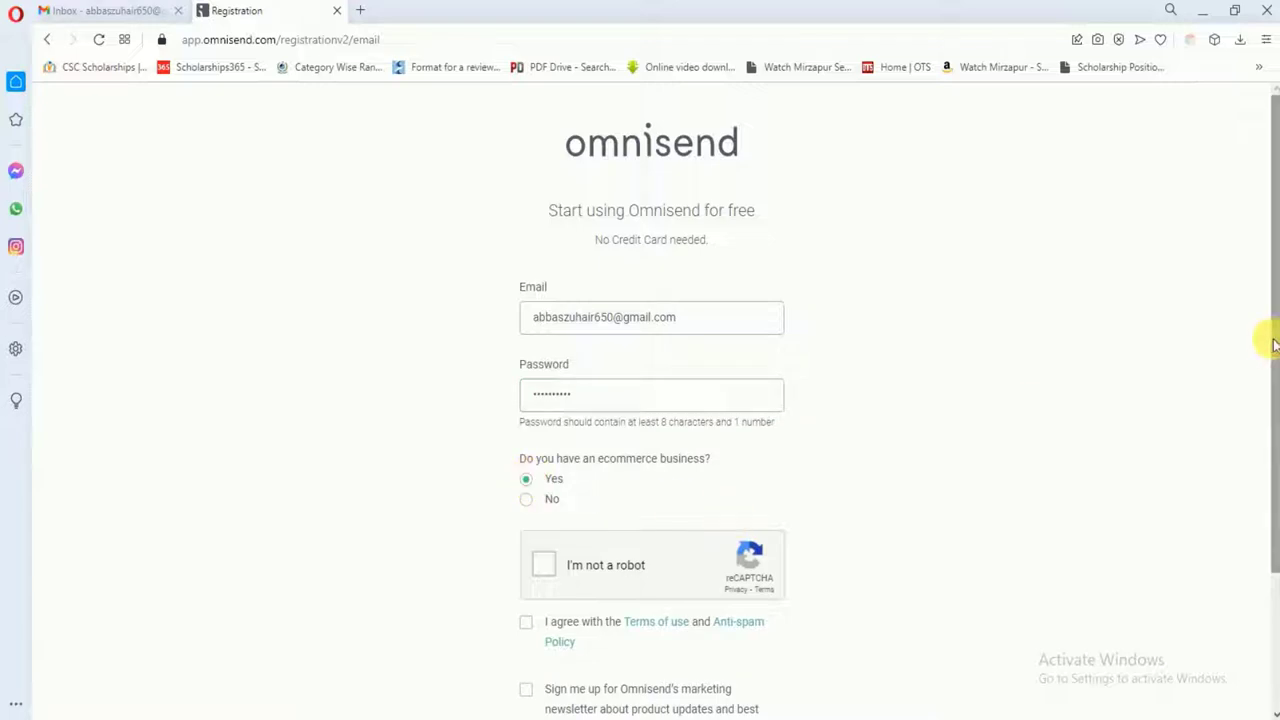
scroll(1275, 345, "down", 3)
left_click(548, 384)
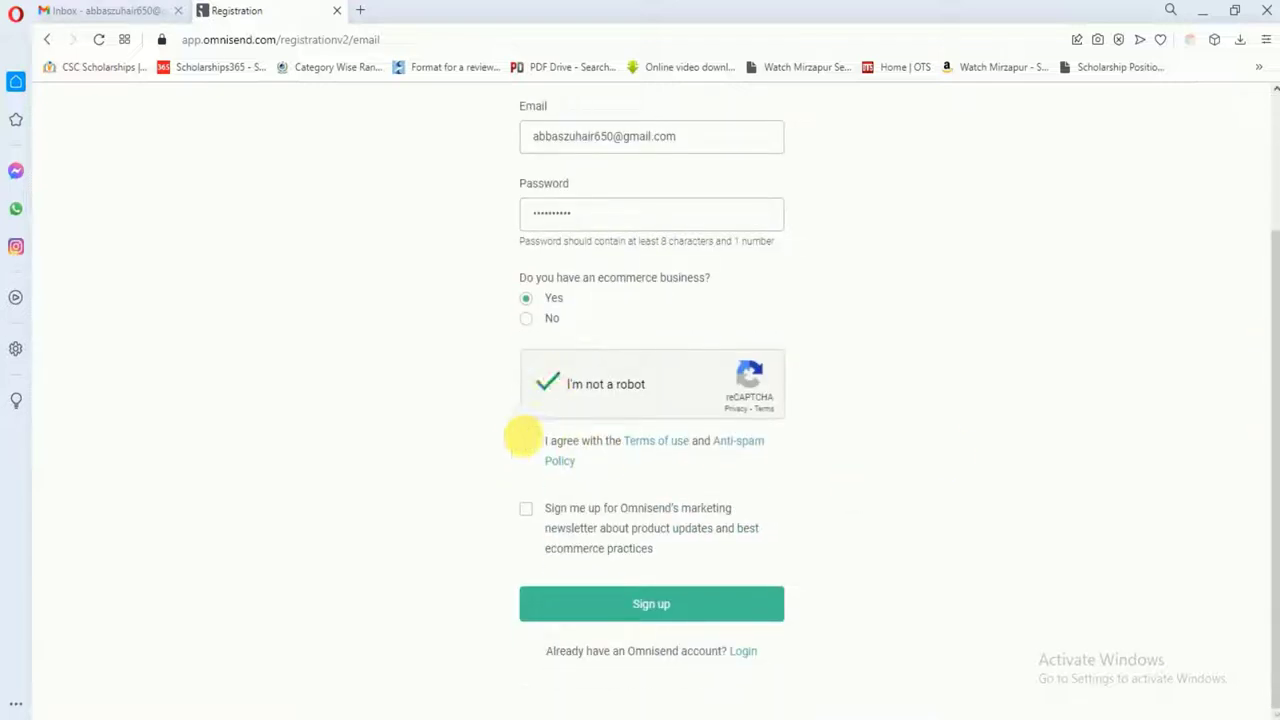
left_click(526, 441)
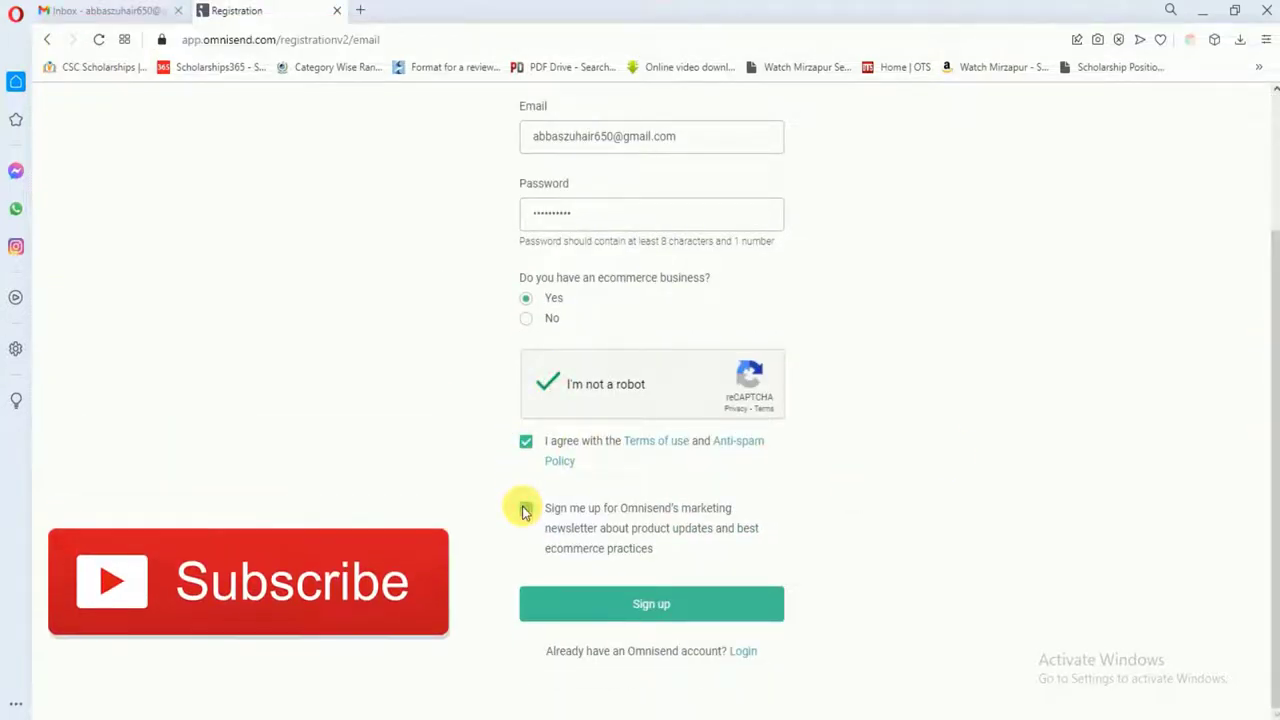
left_click(672, 604)
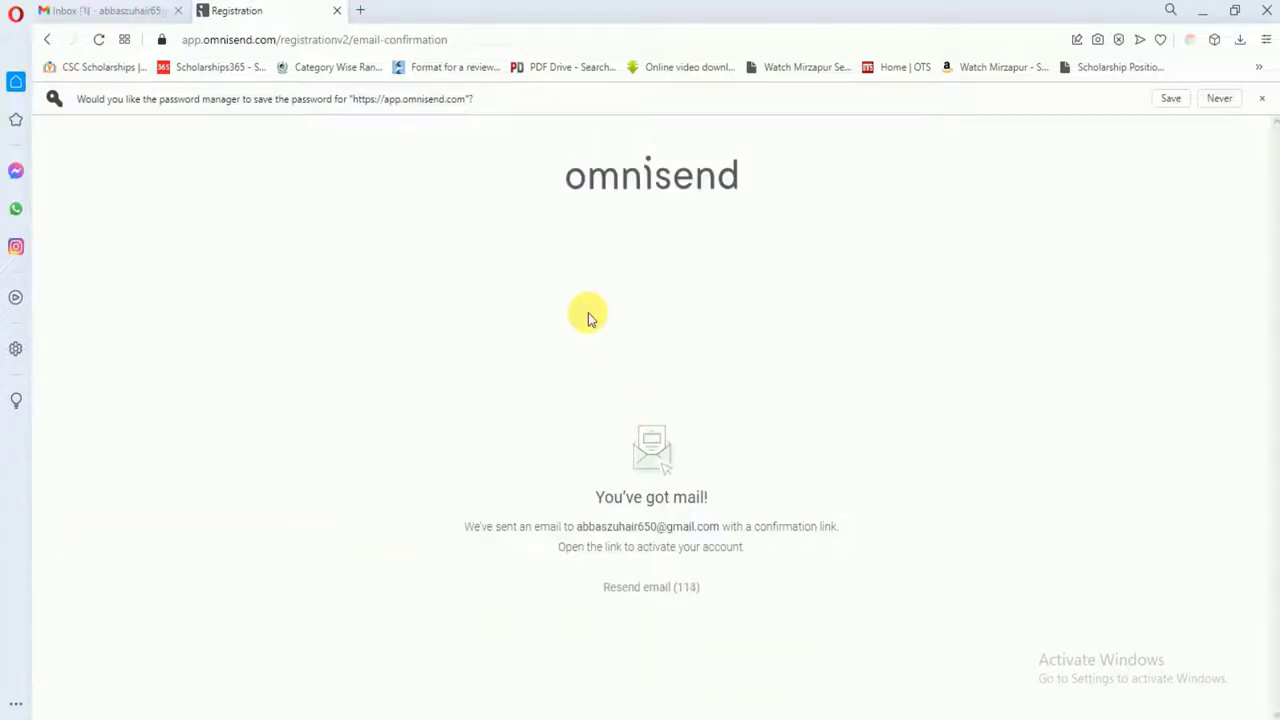
Open Omnisend's 'Complete your registration' email in the Gmail inbox
left_click(120, 12)
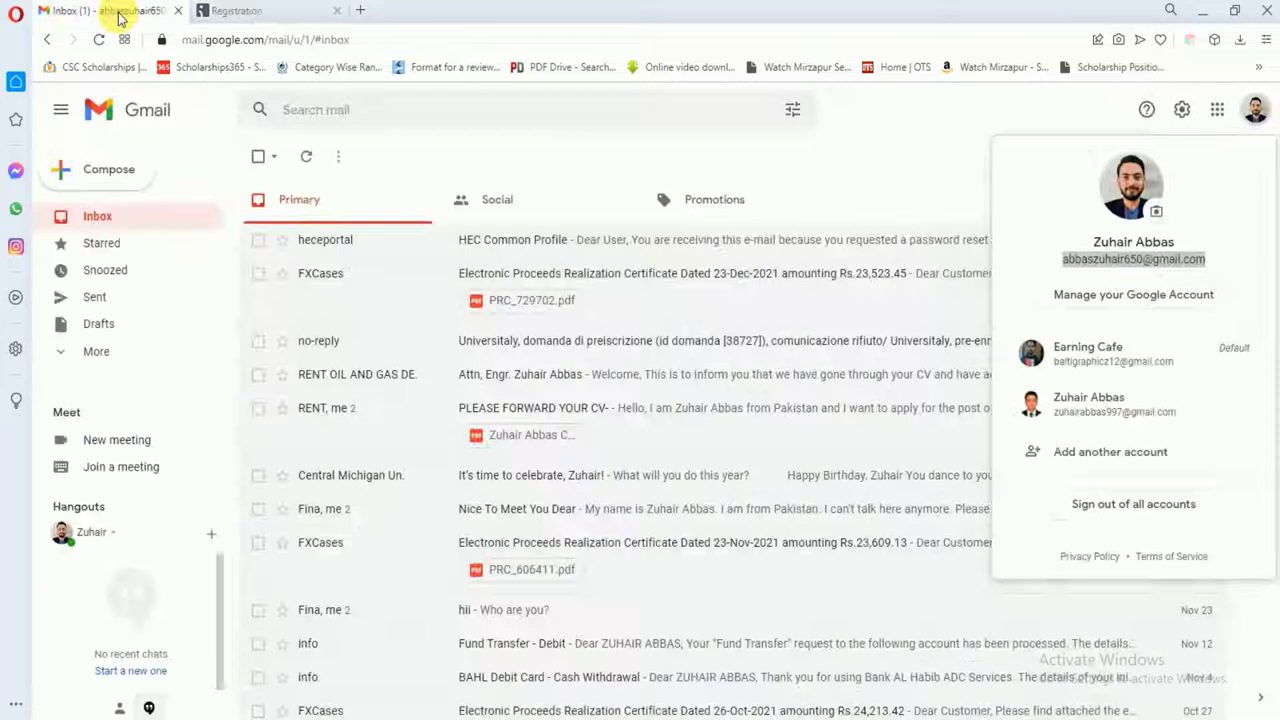
left_click(340, 244)
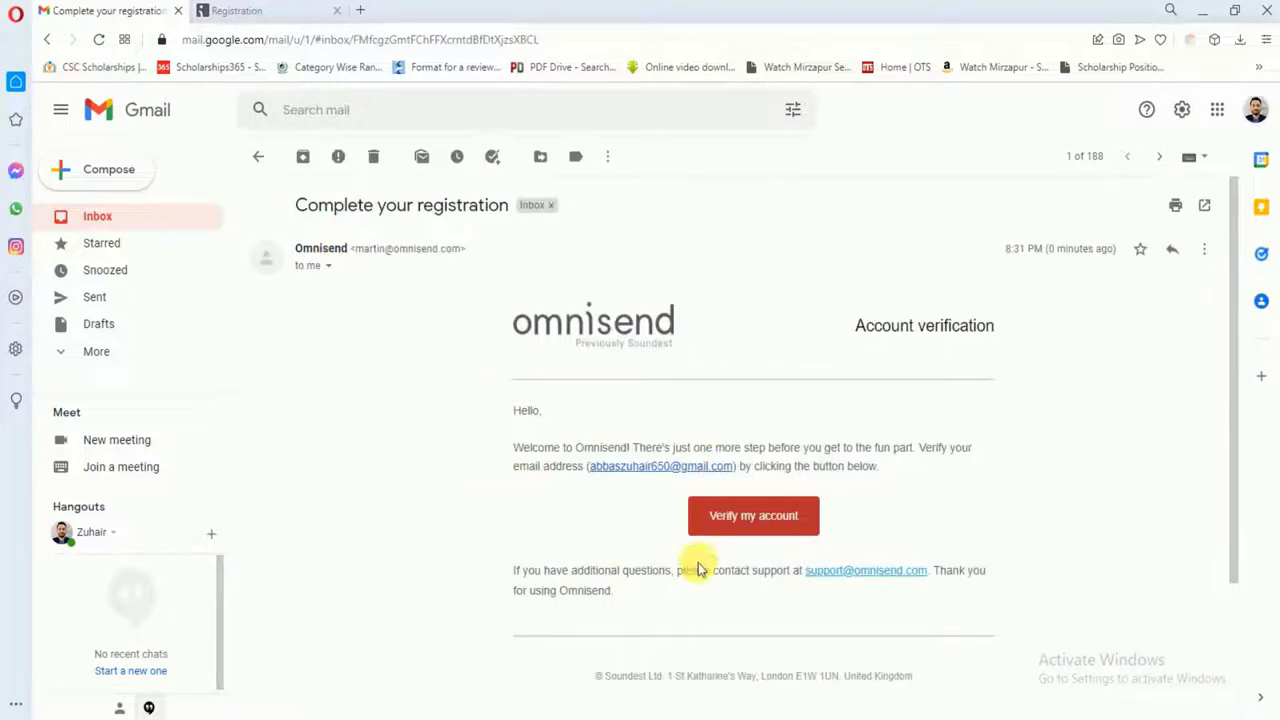
Verify the account, close the duplicate page, and enter the first and last name
left_click(766, 529)
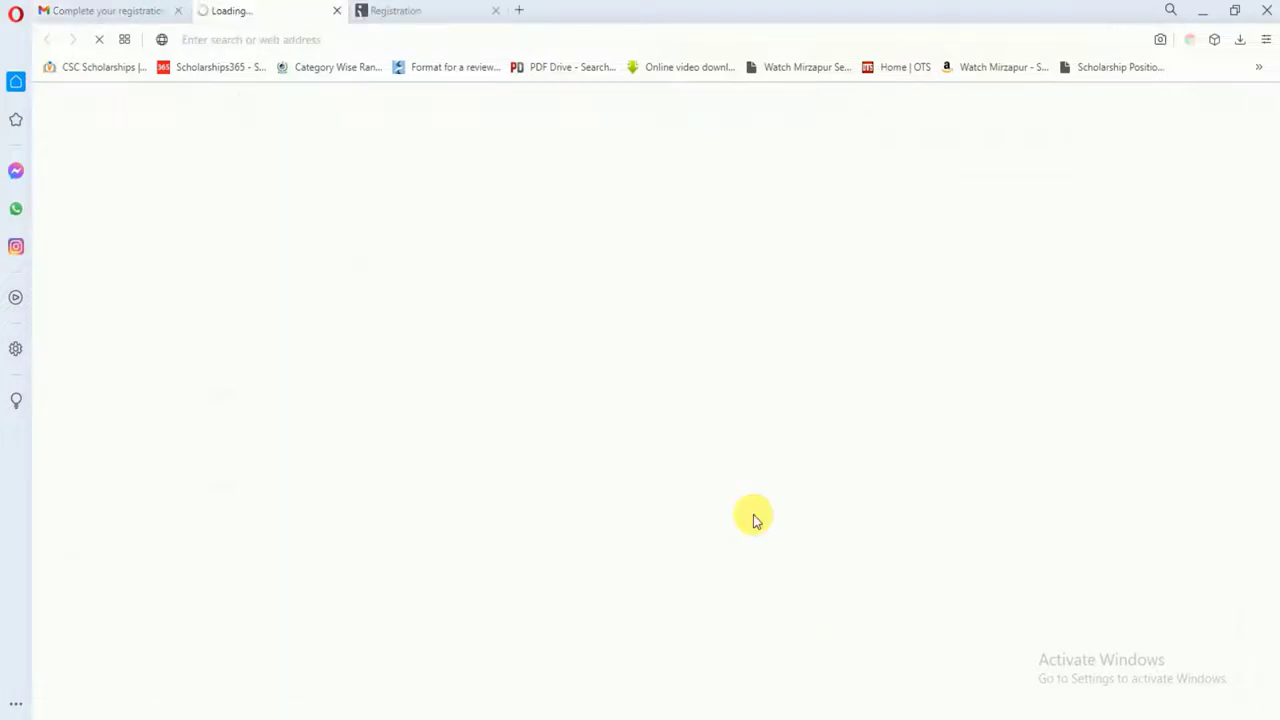
left_click(497, 12)
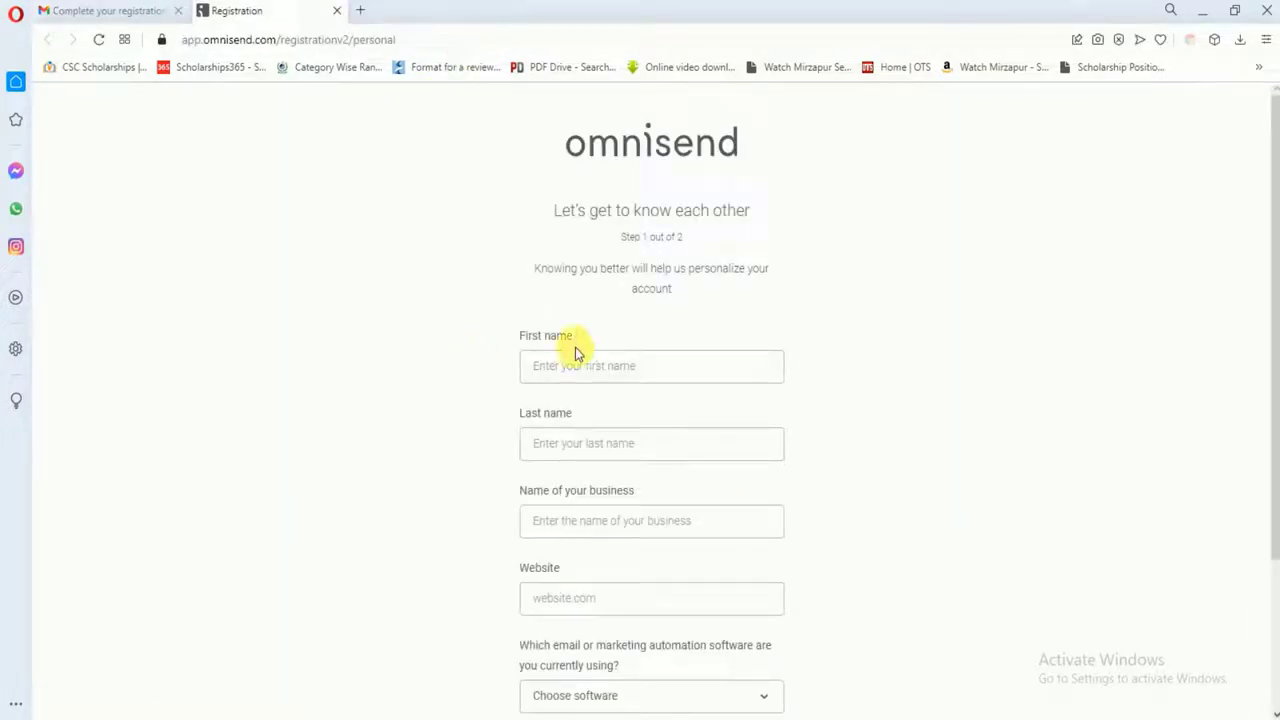
left_click(640, 370)
type("Zuhair")
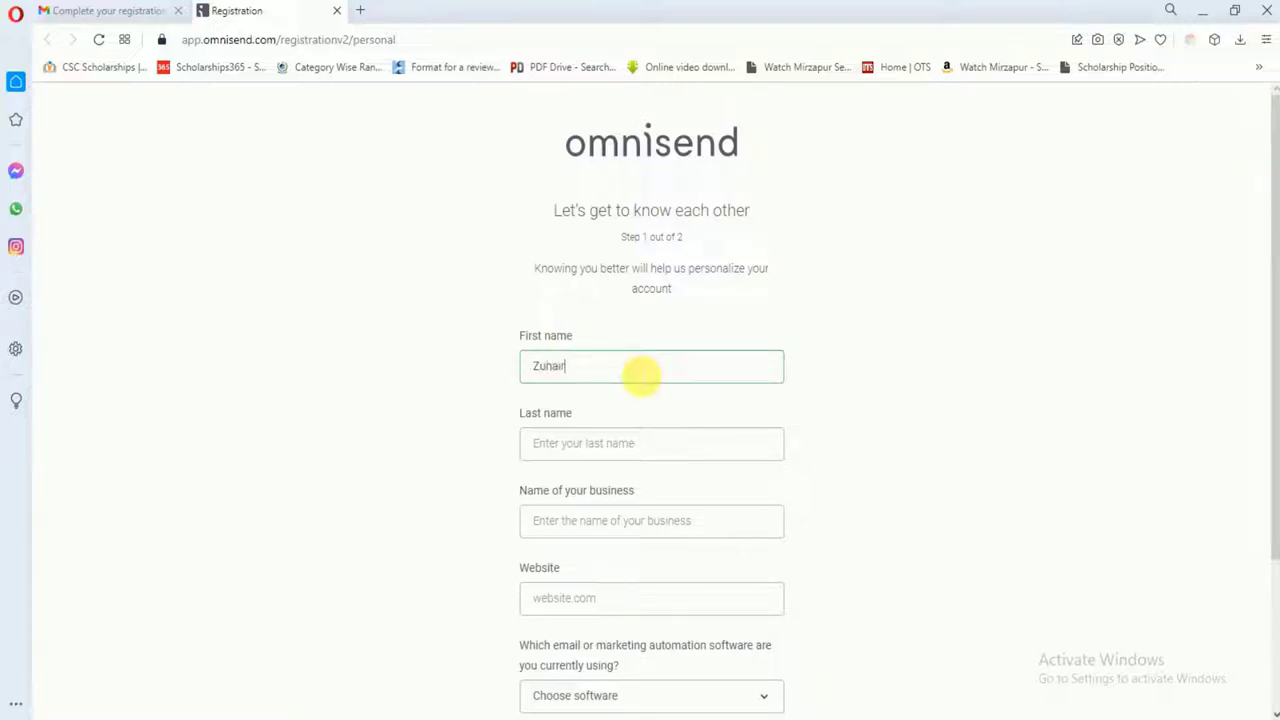
left_click(543, 455)
type("bas")
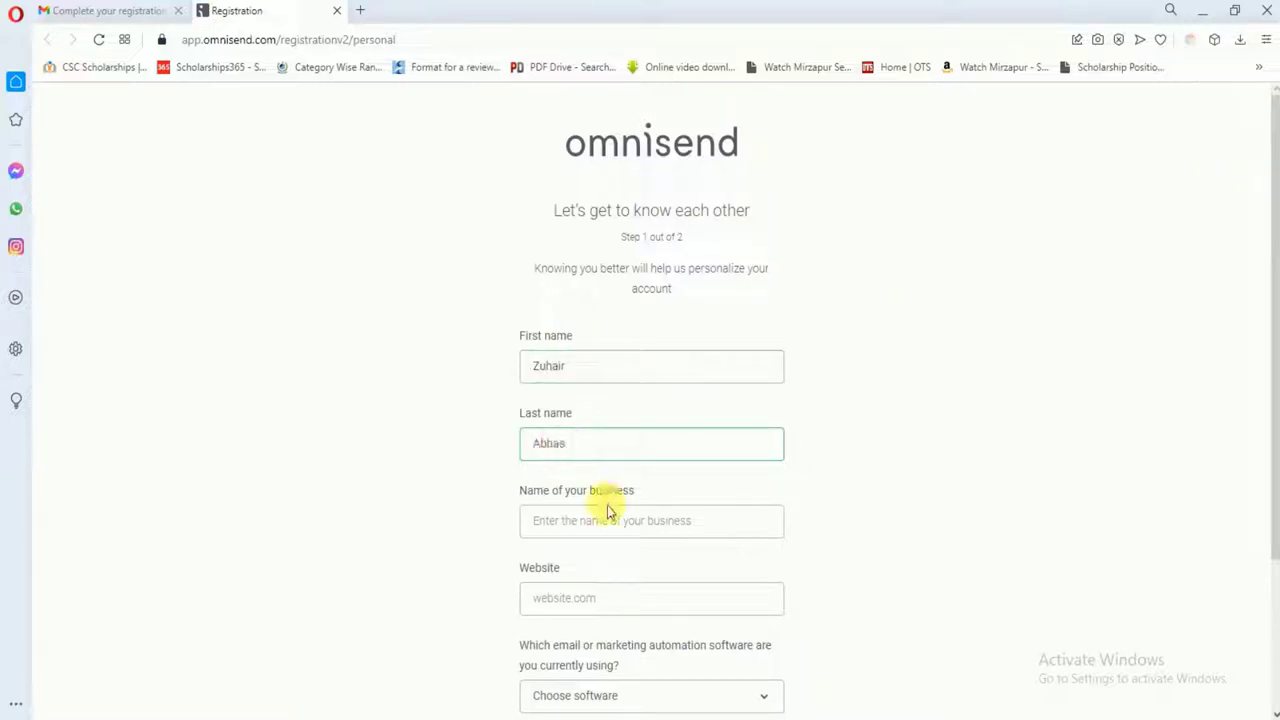
left_click(612, 522)
type("Organicaprico")
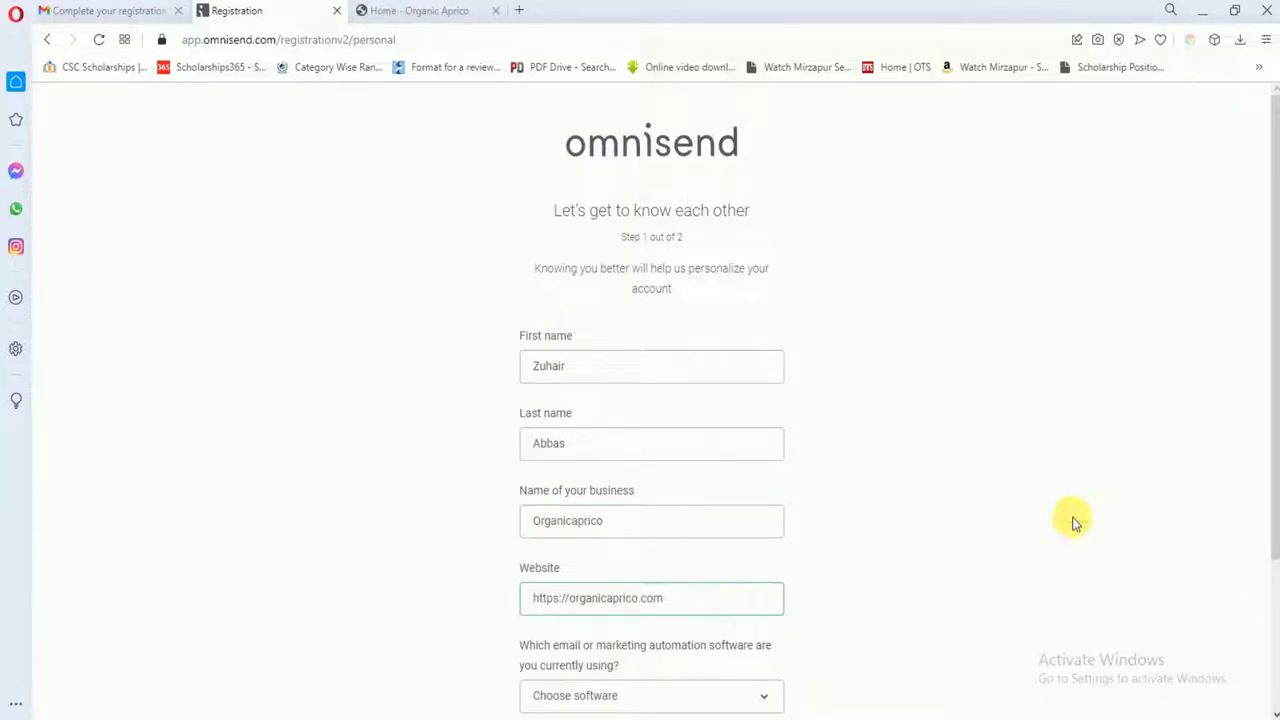
Set current email software to None and store platform to Other, then continue
scroll(1180, 560, "down", 2)
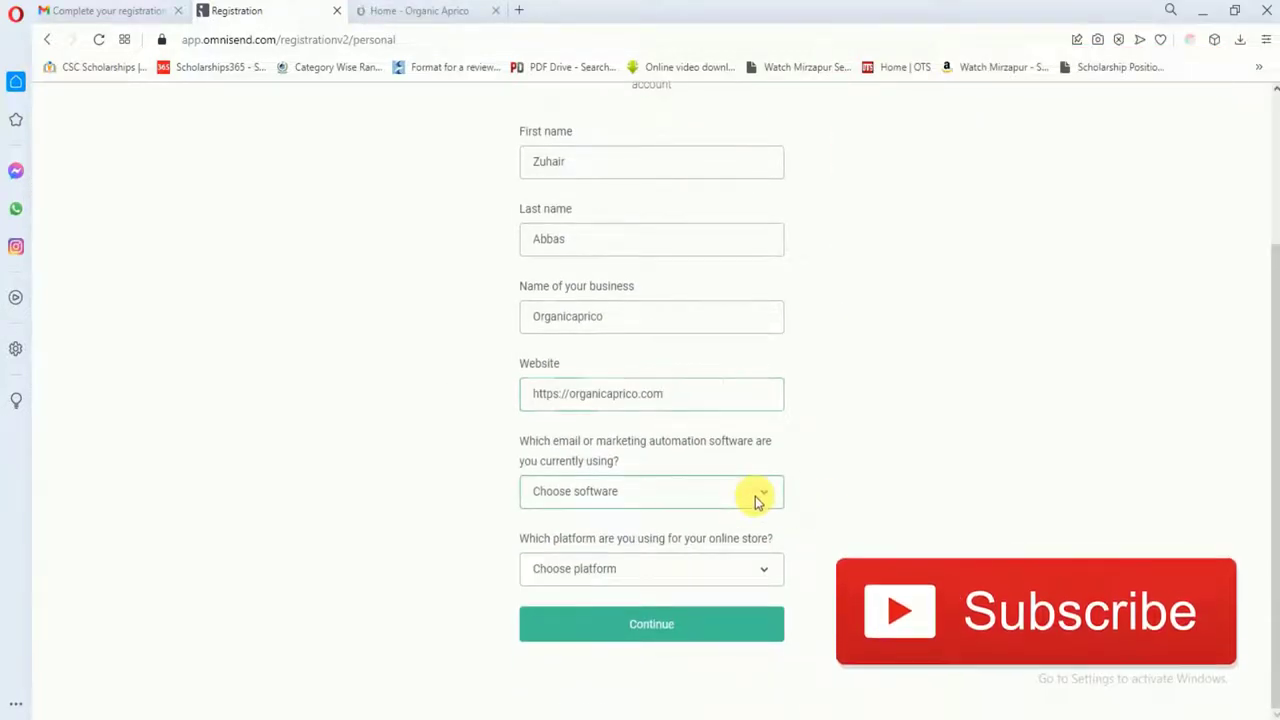
left_click(757, 491)
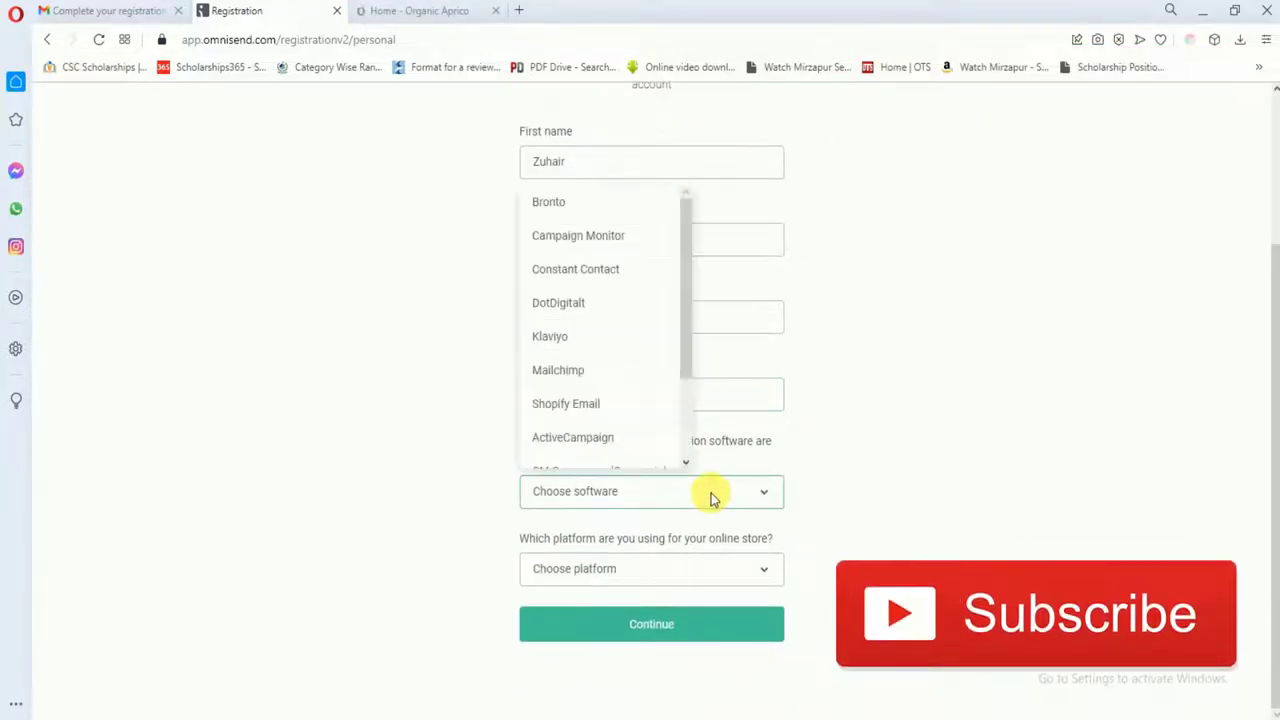
left_click(570, 460)
left_click(623, 568)
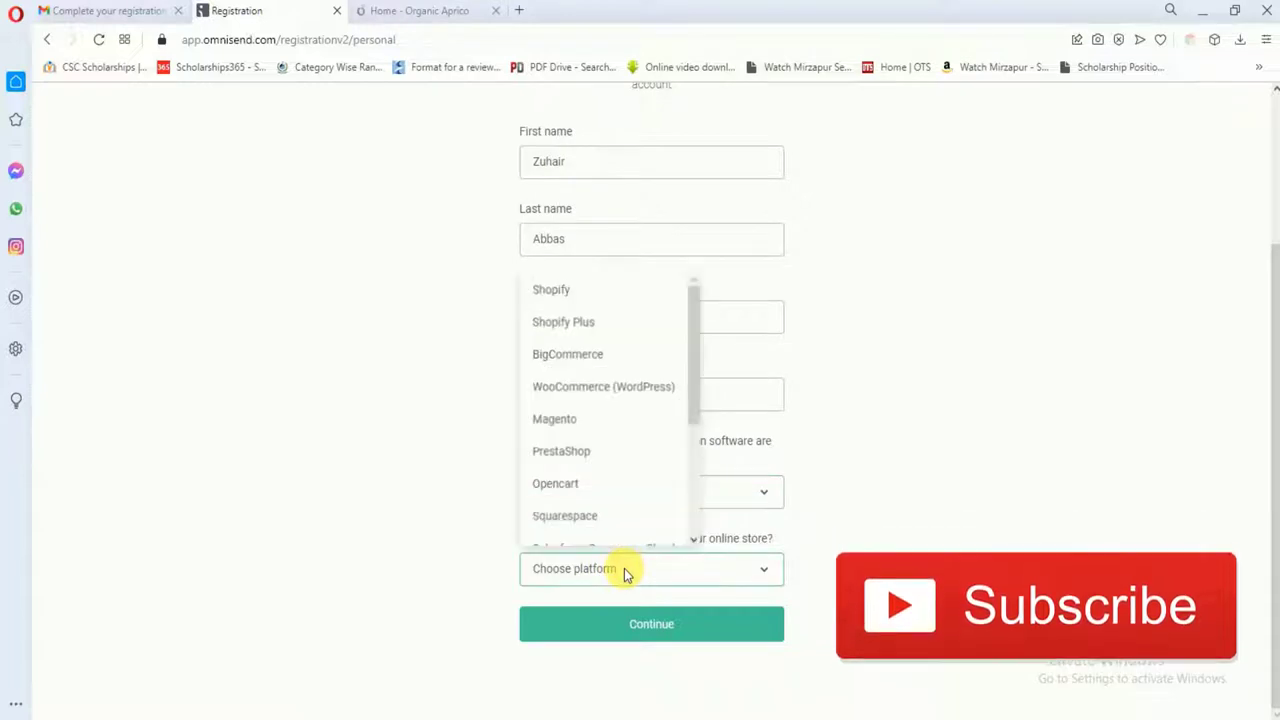
left_click_drag(686, 337, 675, 543)
left_click(640, 528)
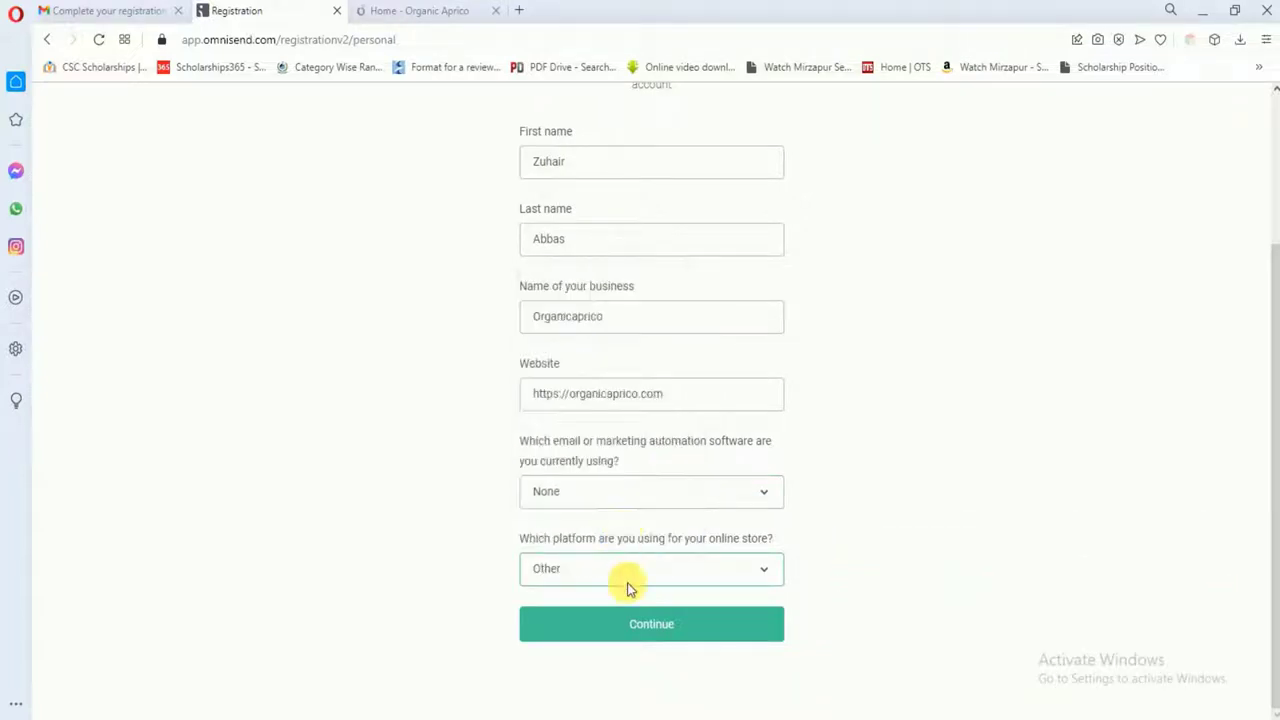
left_click(636, 622)
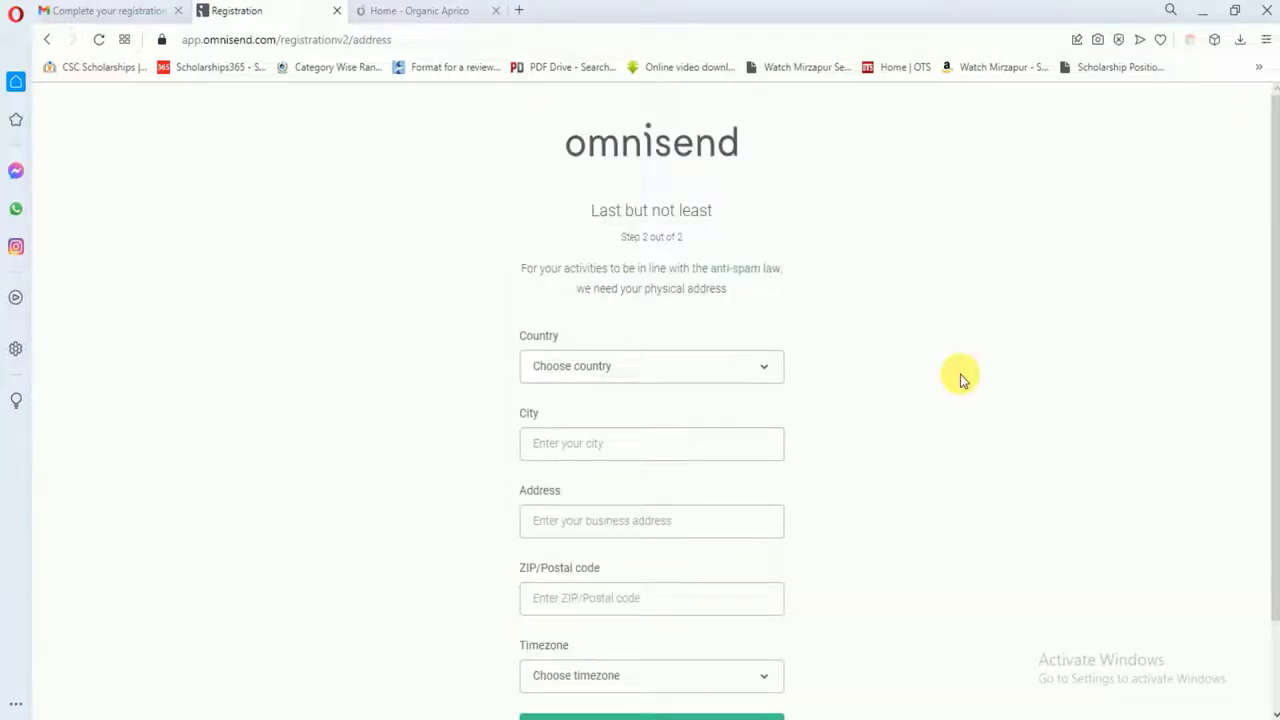
Enter country Pakistan, city Skardu, the business address and ZIP code, then submit
left_click(714, 366)
type("pak")
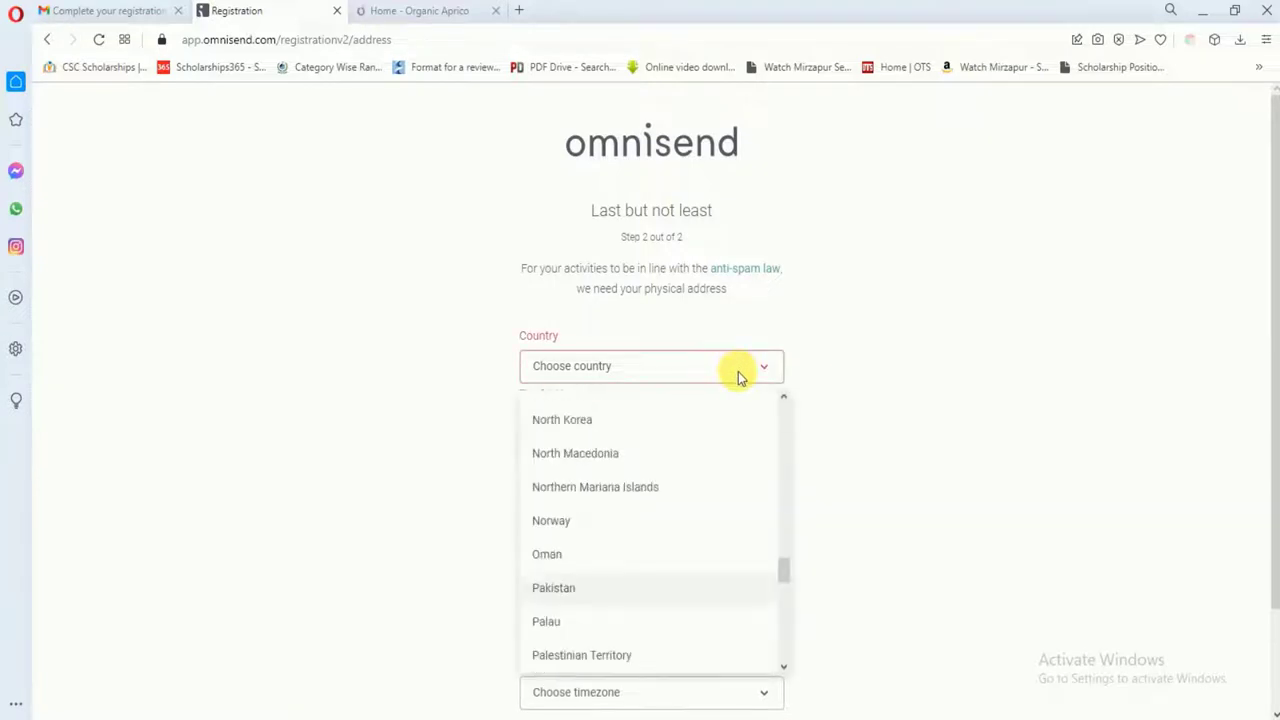
left_click(560, 586)
left_click(612, 445)
type("Skardu")
left_click(563, 521)
type("Suh")
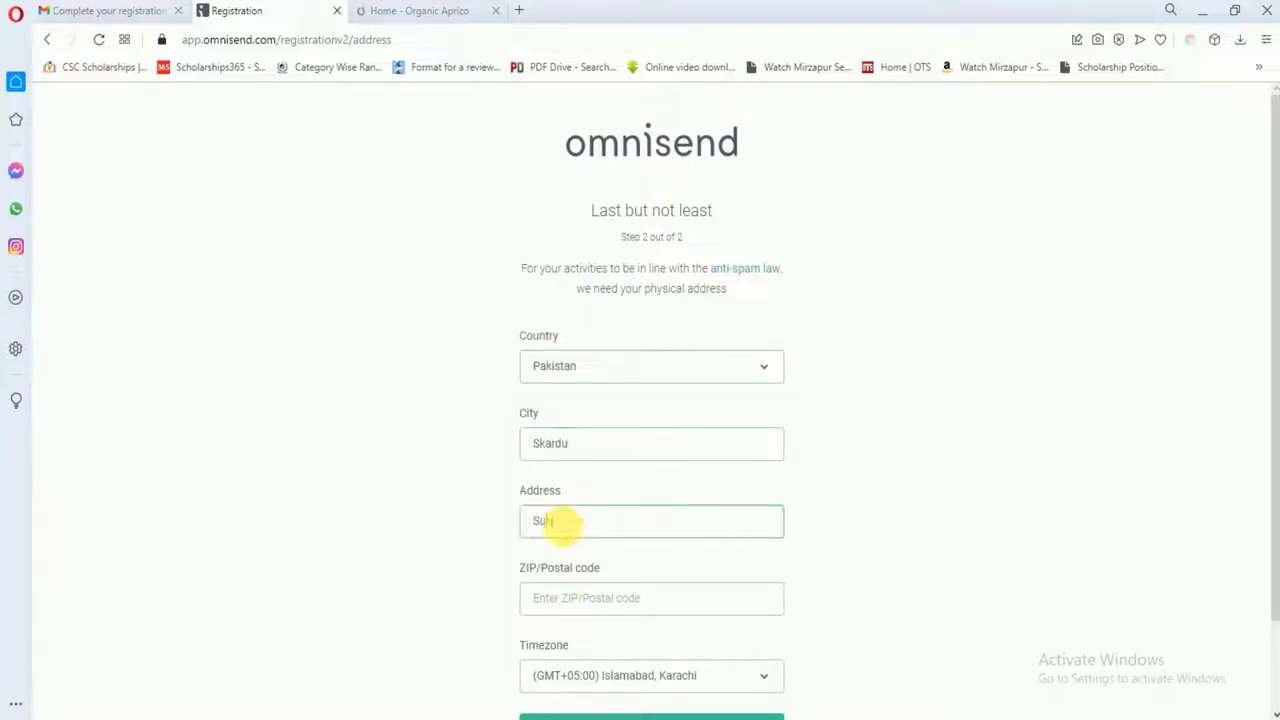
type("edan skardu")
left_click(575, 598)
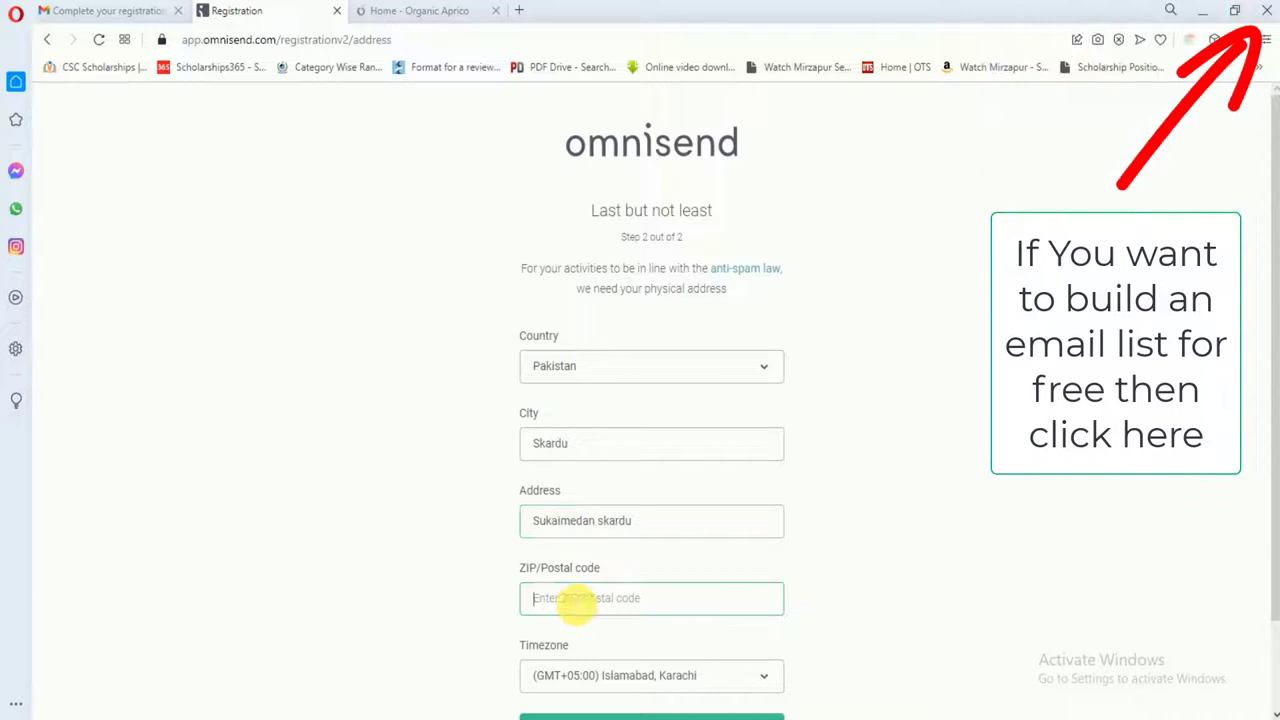
type("16100")
scroll(694, 620, "down", 2)
left_click(694, 623)
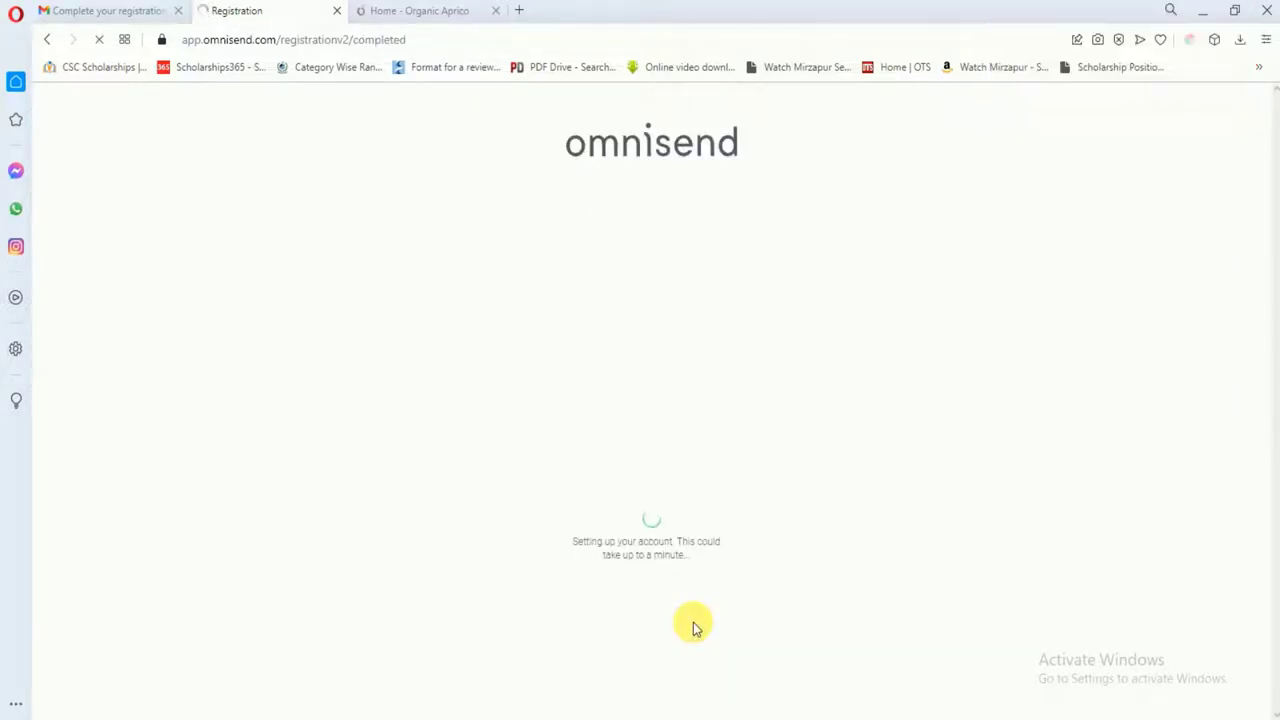
Go through the onboarding slides and defer store connection, giving 'Other' as the reason
left_click(1247, 403)
left_click(1248, 404)
left_click(1248, 404)
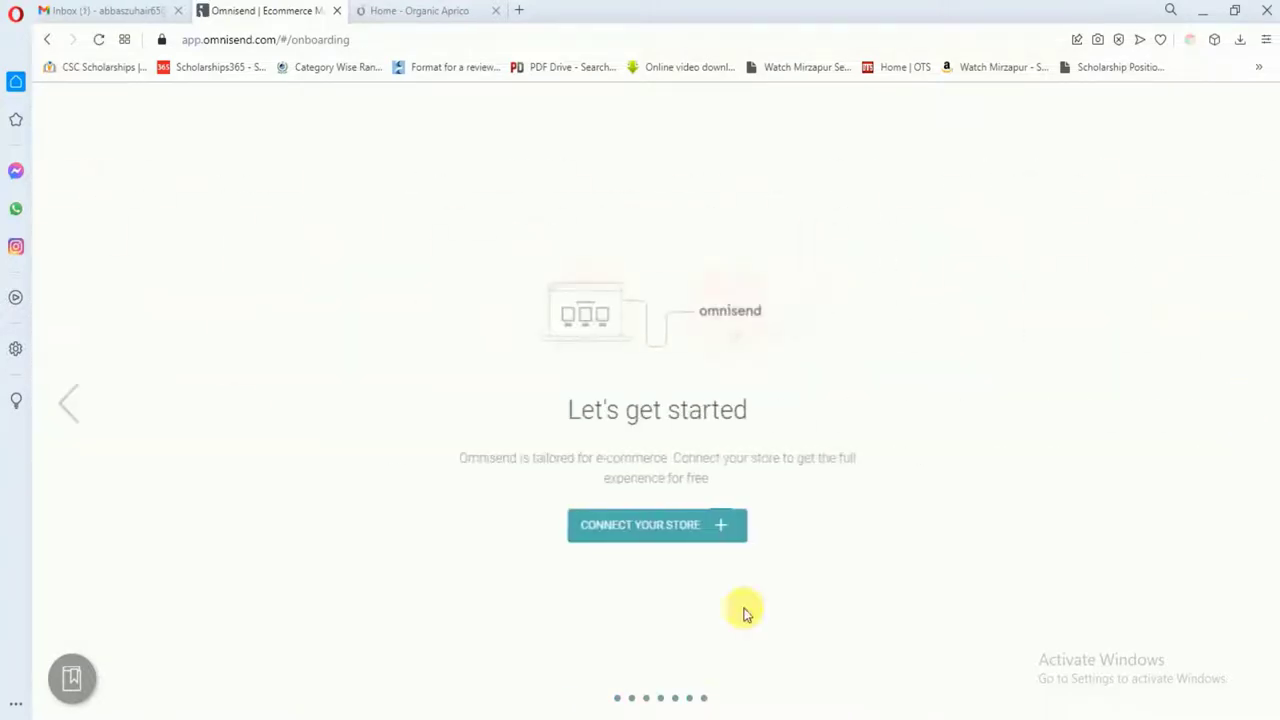
left_click(731, 536)
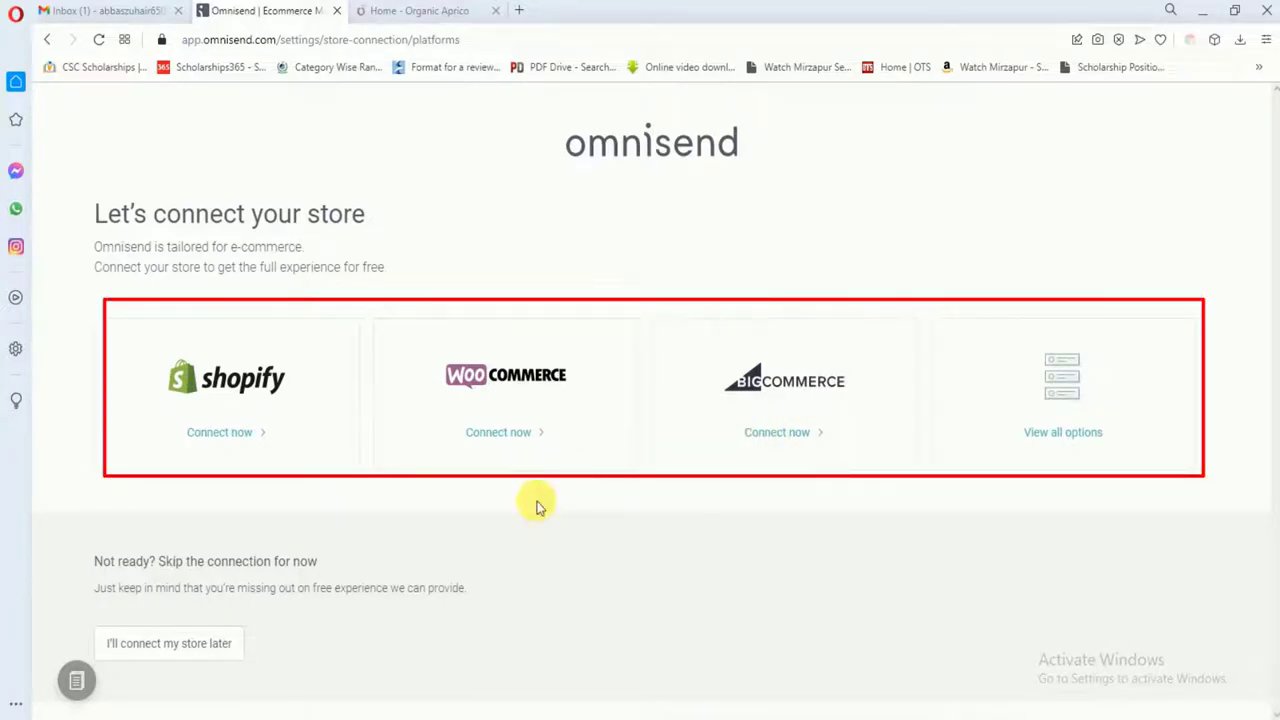
left_click(220, 652)
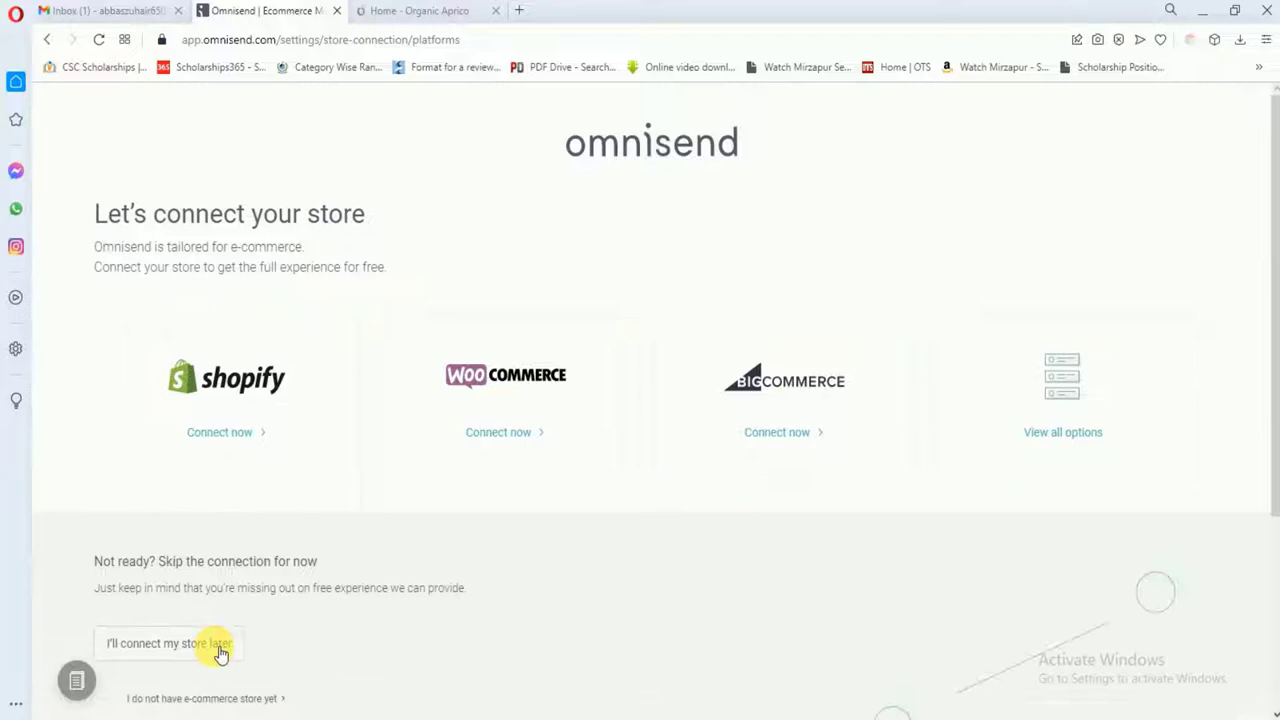
scroll(1257, 586, "down", 3)
left_click(150, 613)
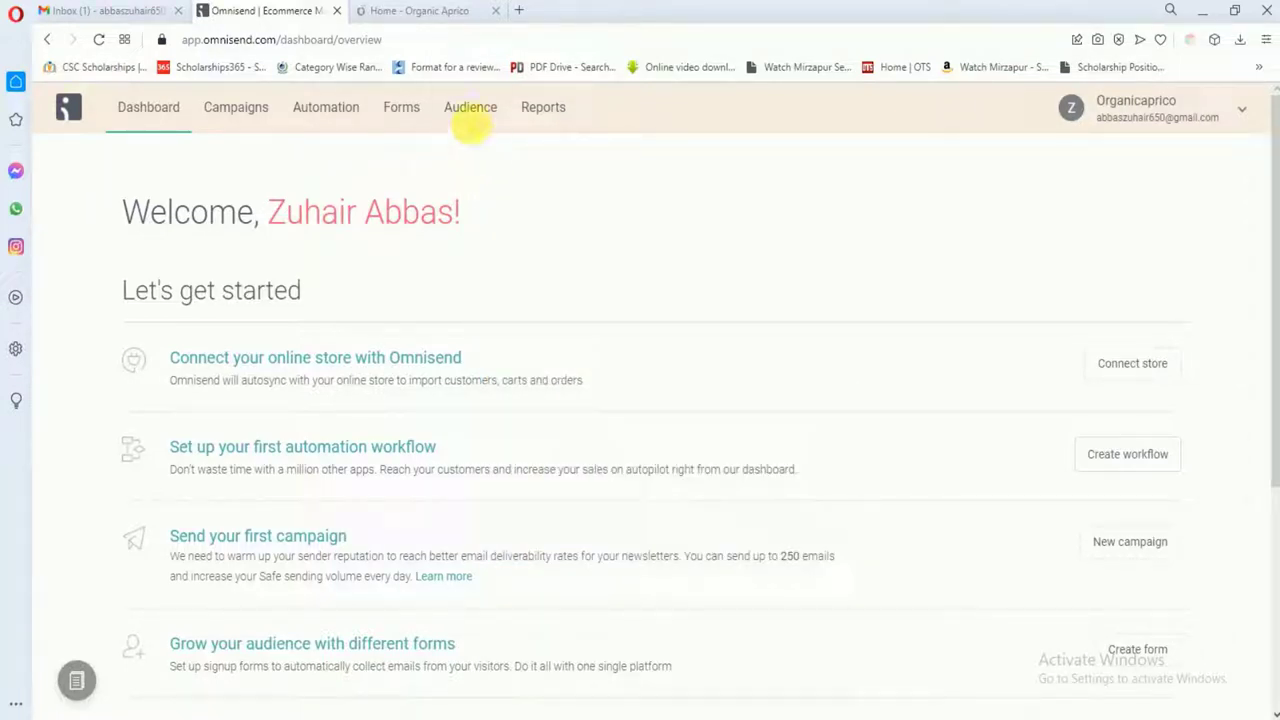
Open the Audience overview and bring up the 'Add contacts' options
left_click(472, 118)
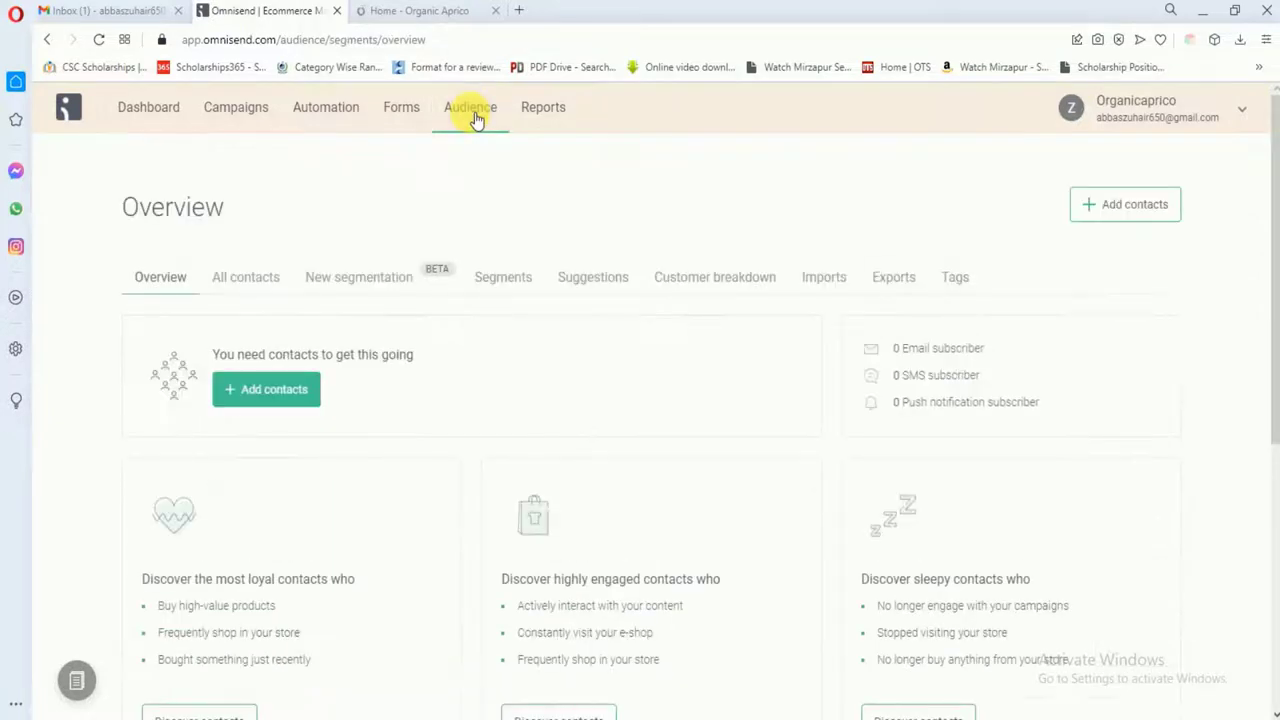
left_click(285, 390)
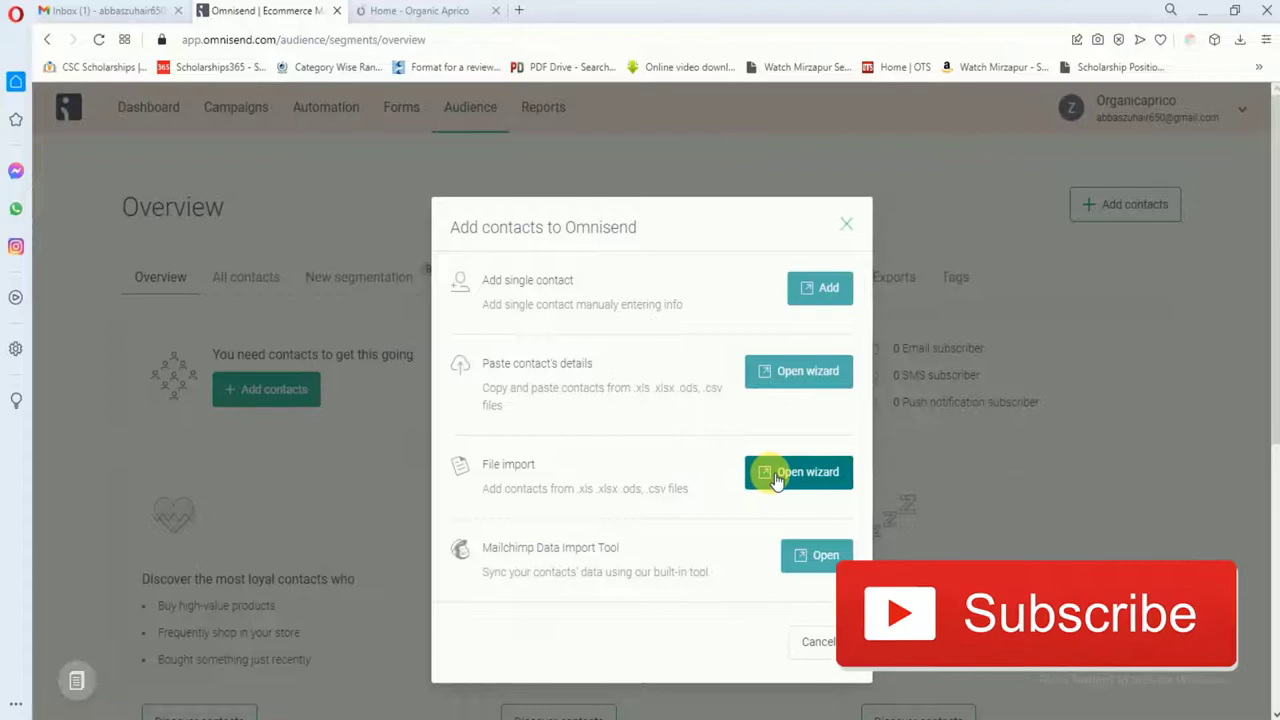
Start a file import and upload 'my list' from the Desktop
left_click(776, 479)
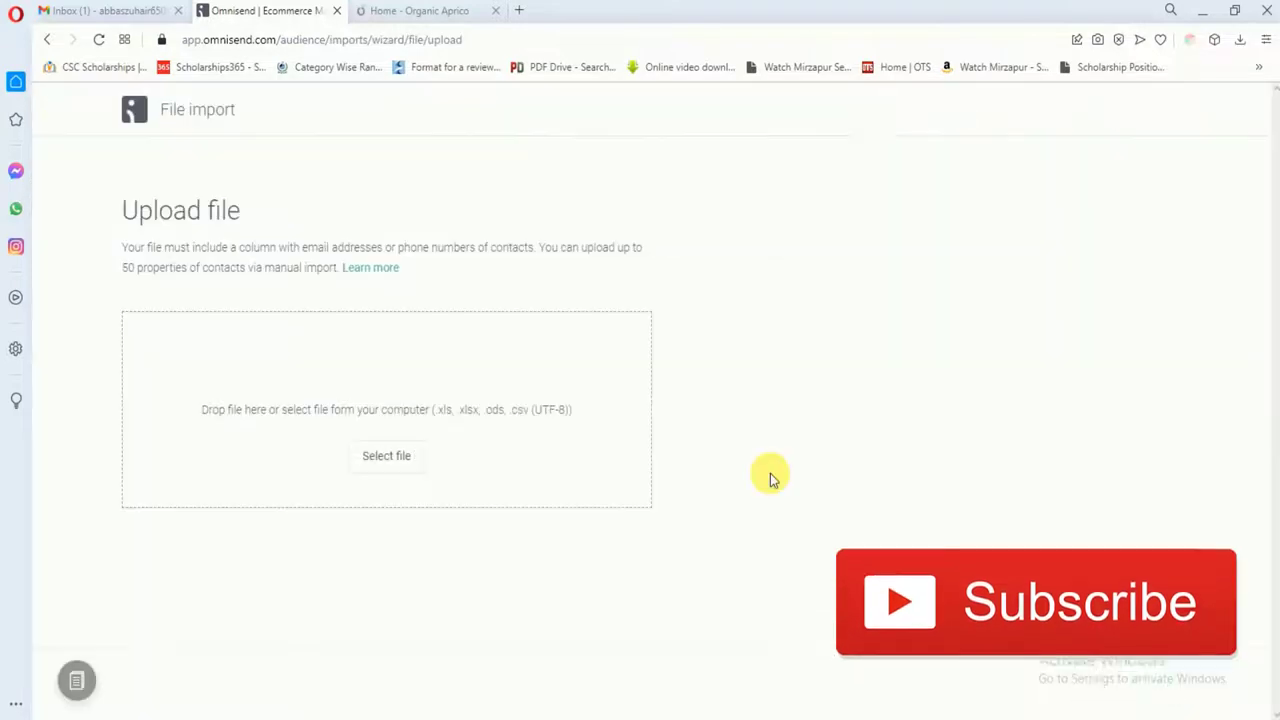
left_click(400, 462)
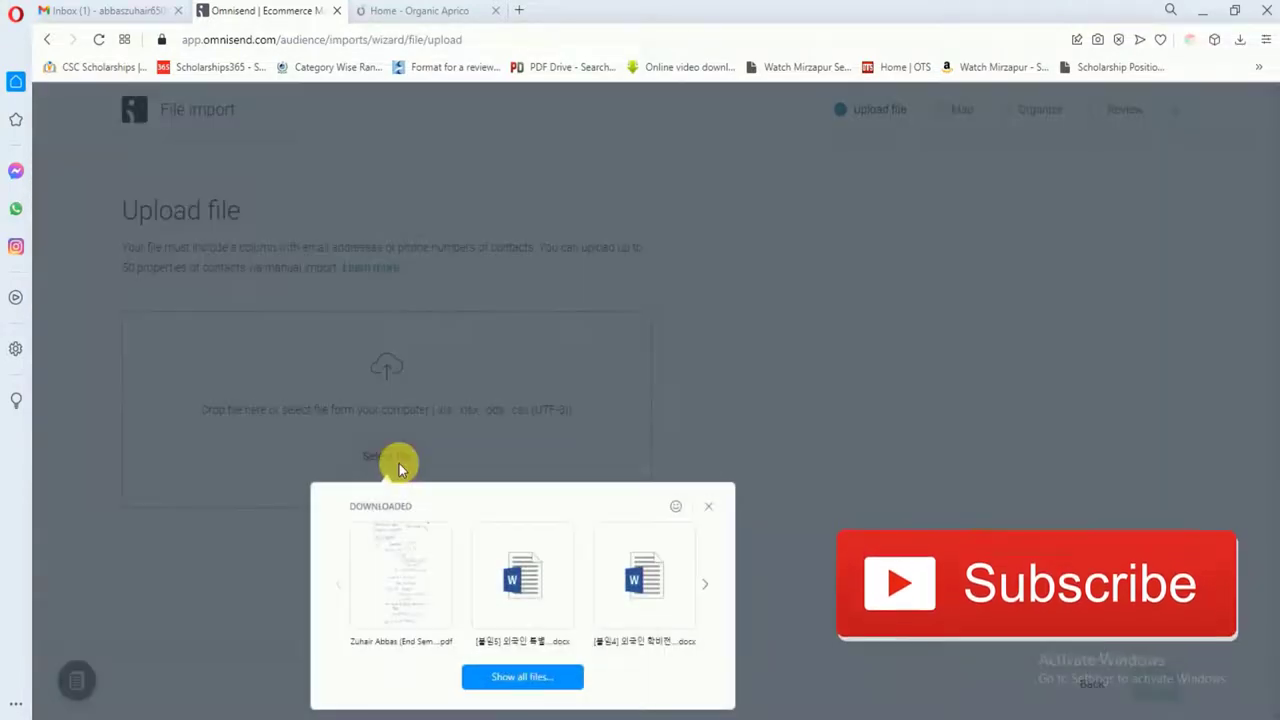
left_click(518, 682)
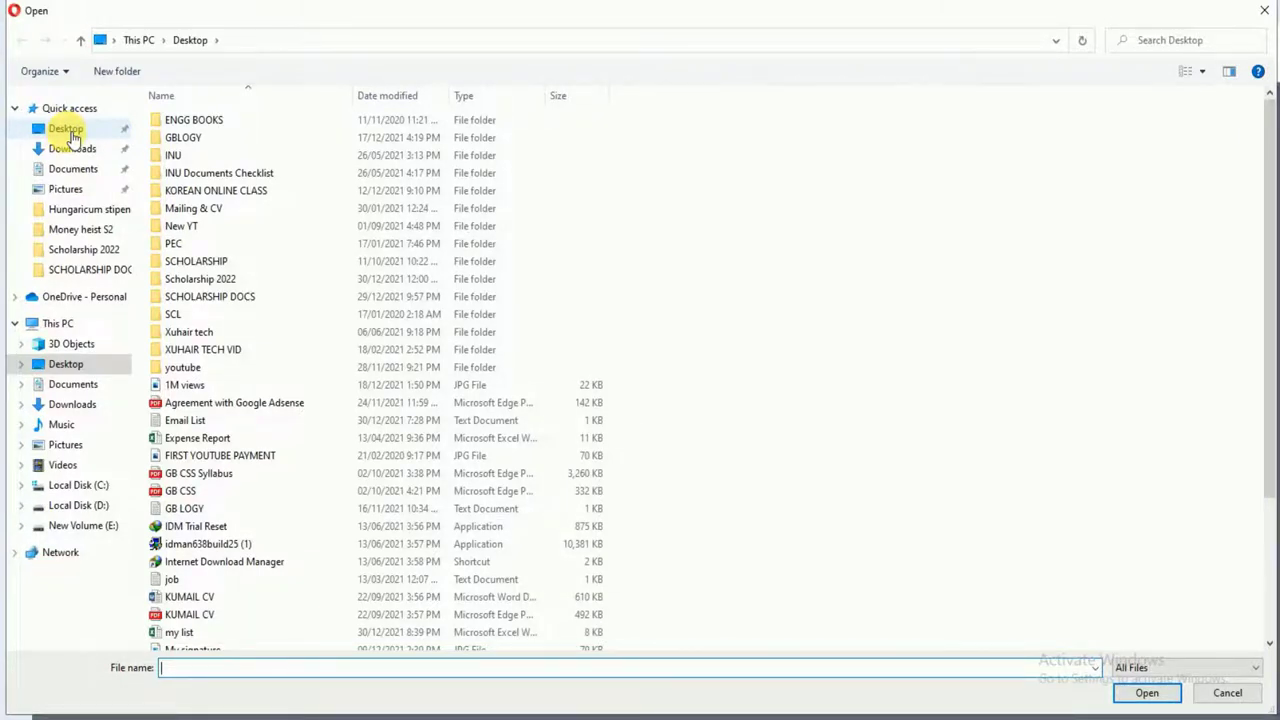
left_click(70, 133)
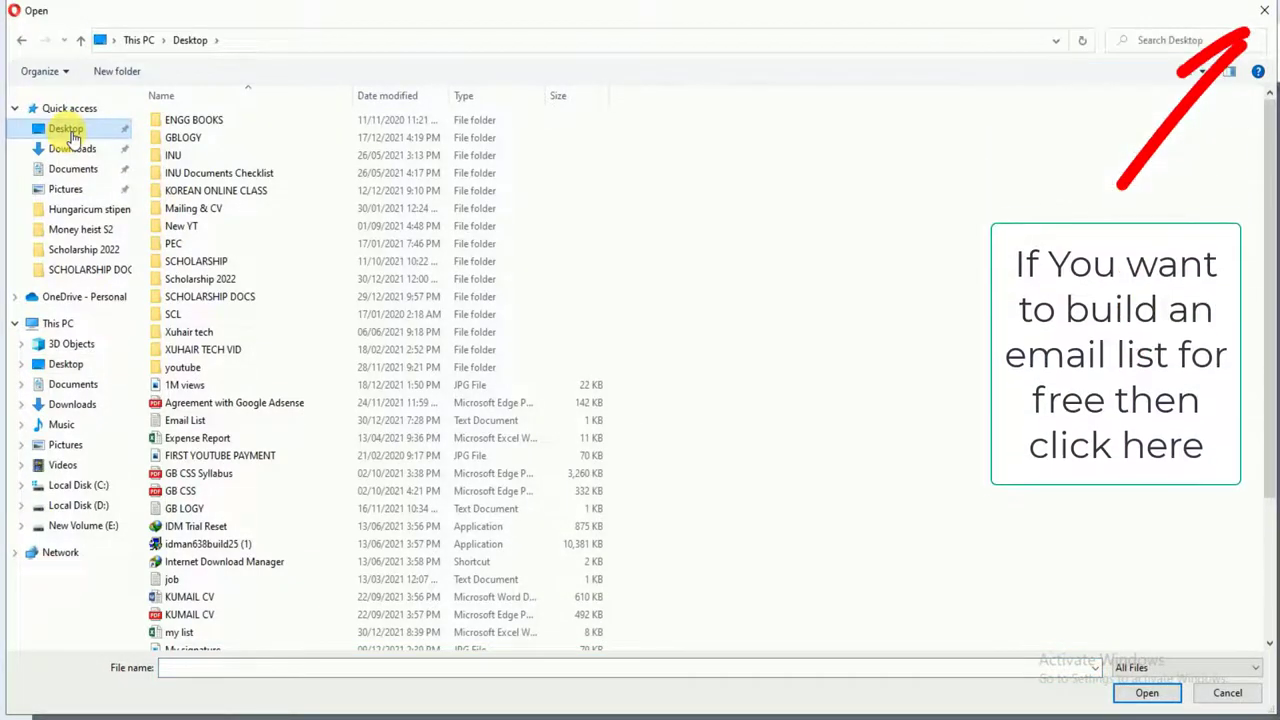
left_click(225, 632)
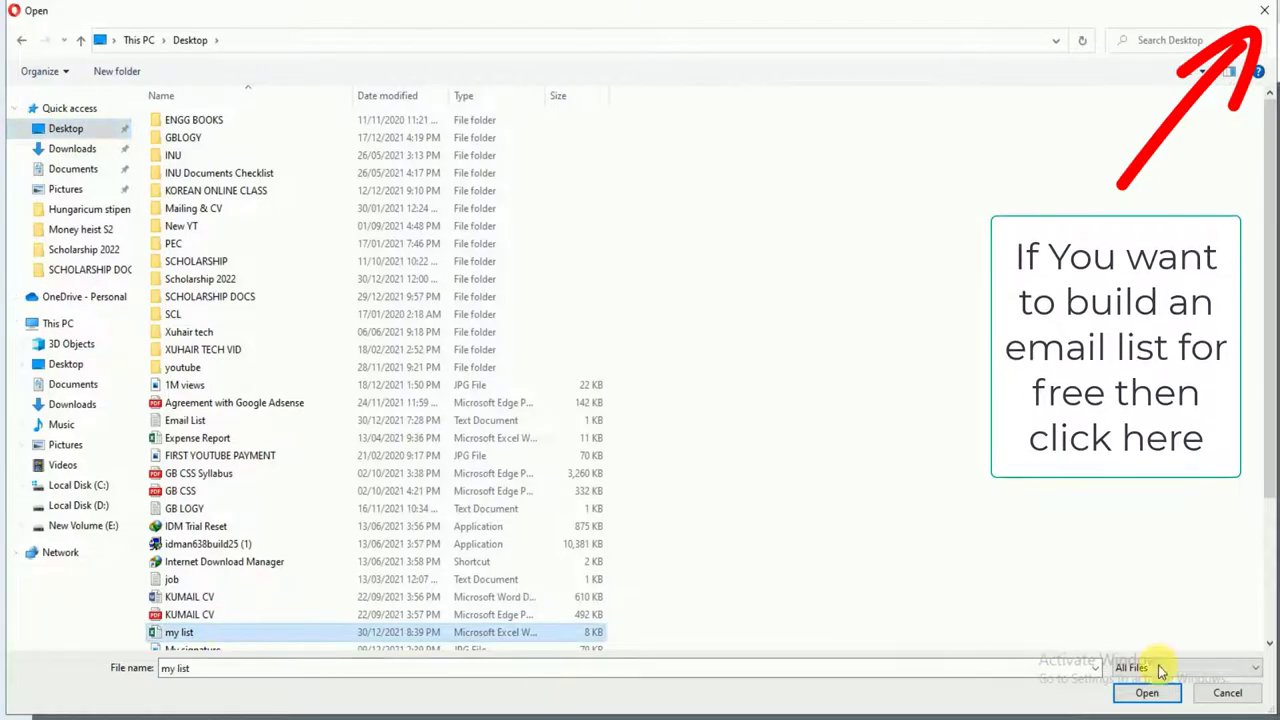
left_click(1147, 693)
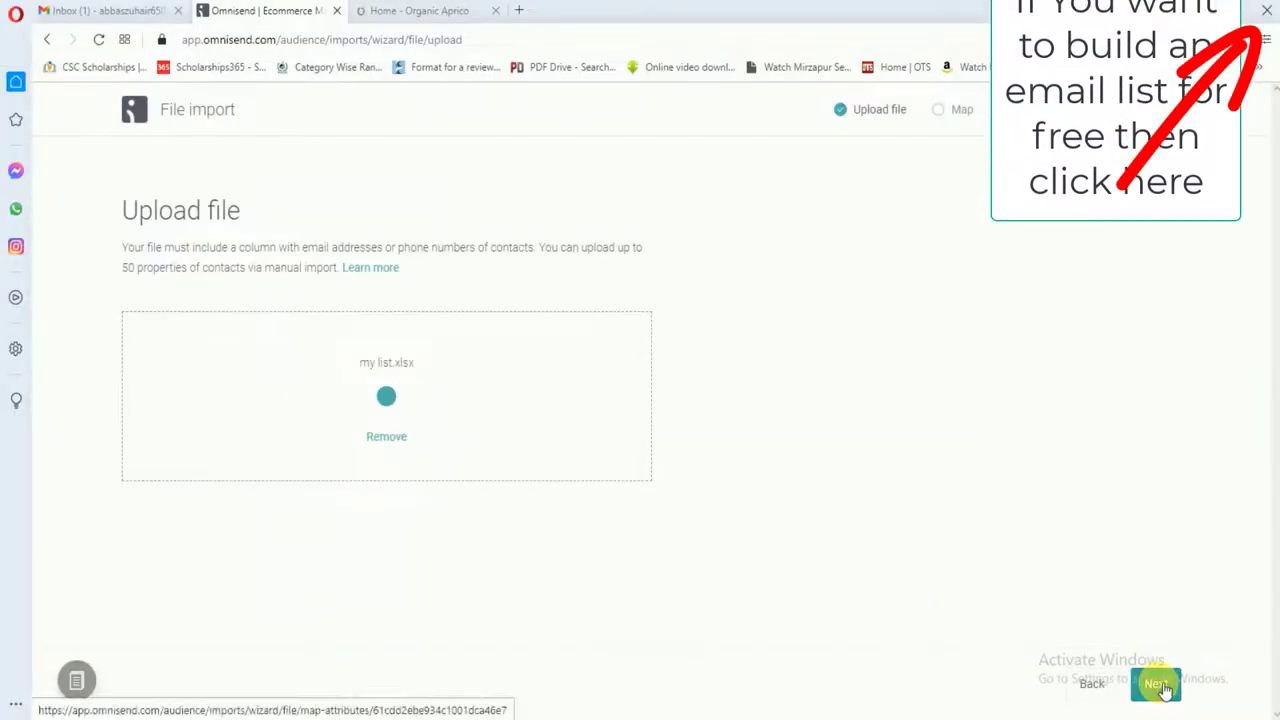
Proceed through Map, Organize and Review to finish importing the contacts
left_click(1157, 685)
left_click(1168, 690)
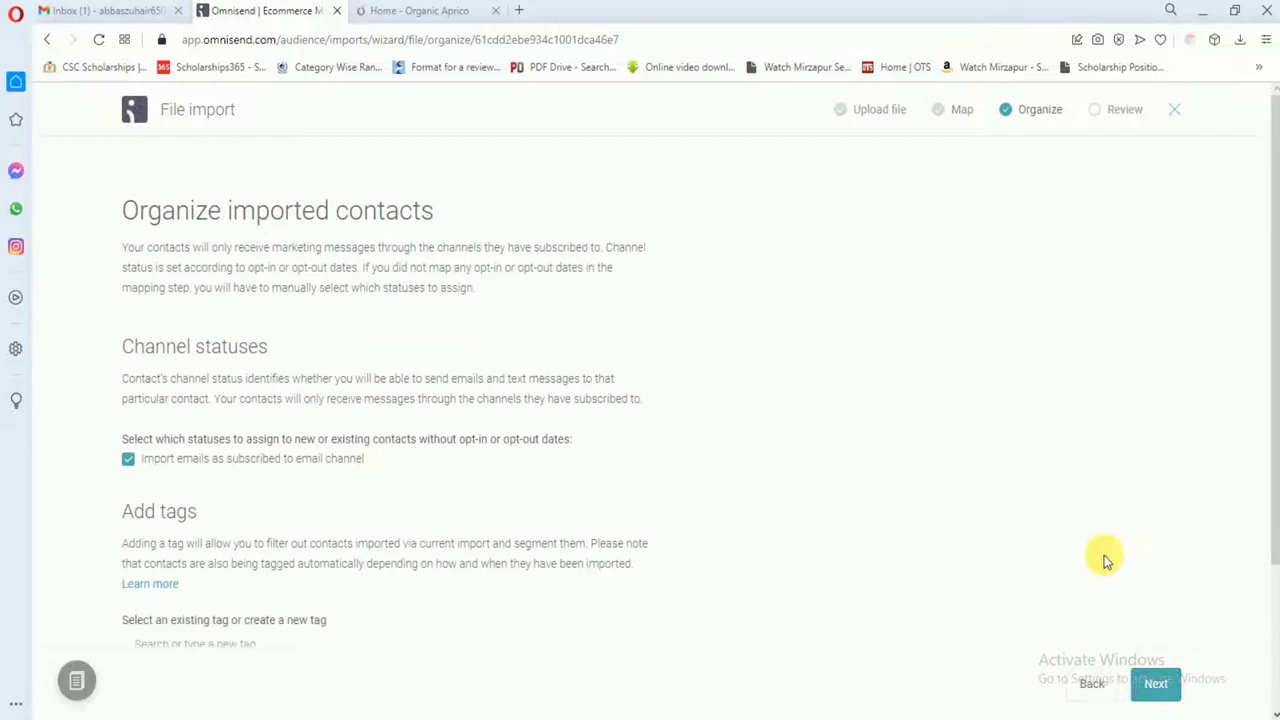
scroll(1095, 600, "down", 2)
left_click(1153, 689)
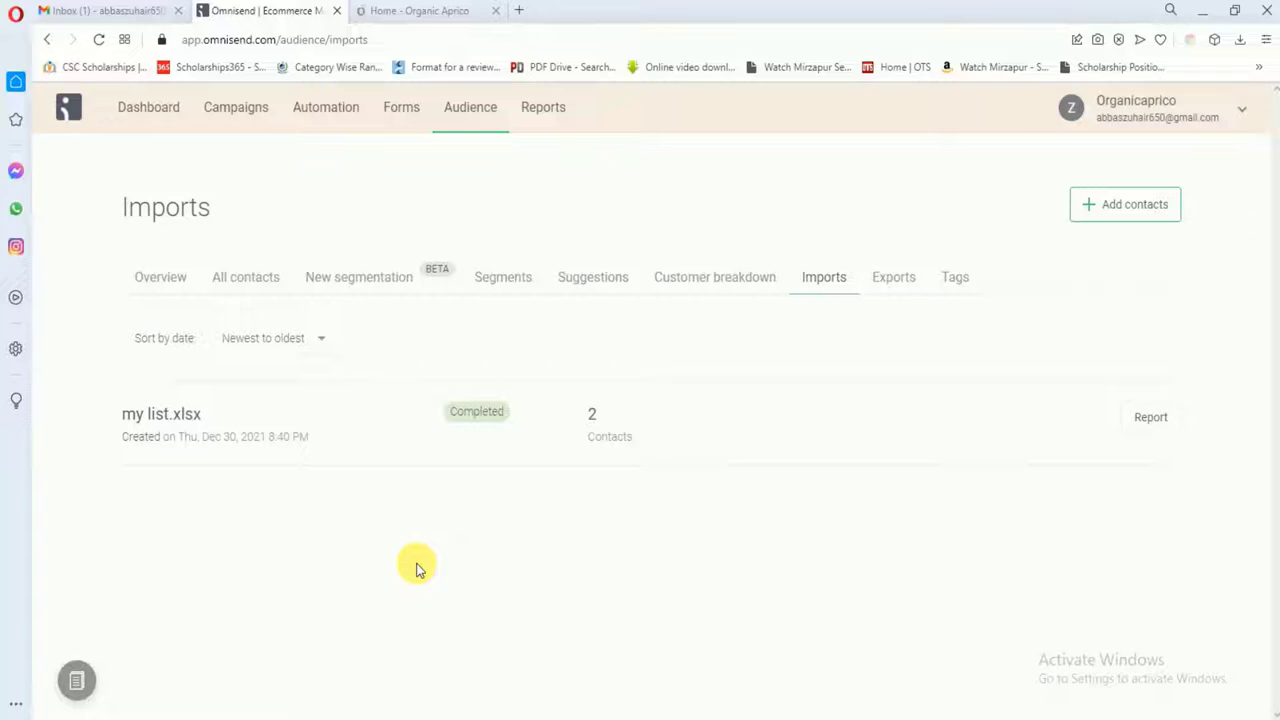
Create a new regular email campaign, briefly checking the Pricing page before returning
left_click(247, 112)
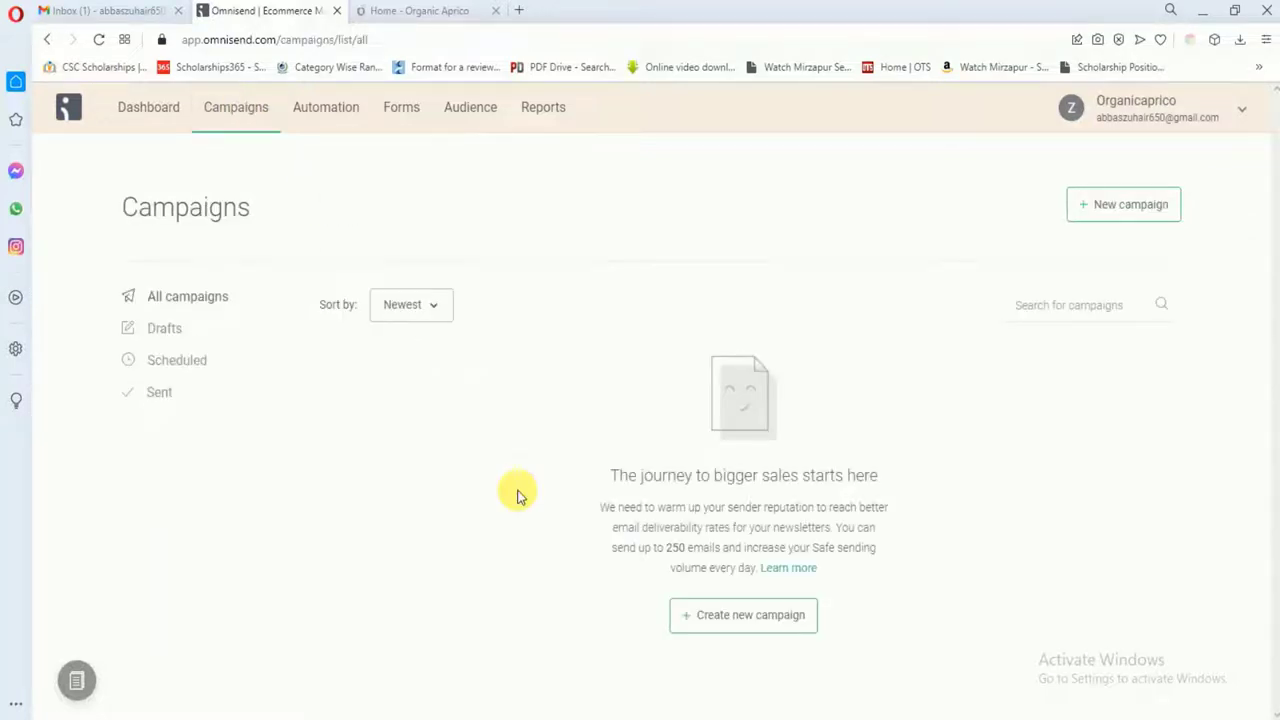
left_click(753, 613)
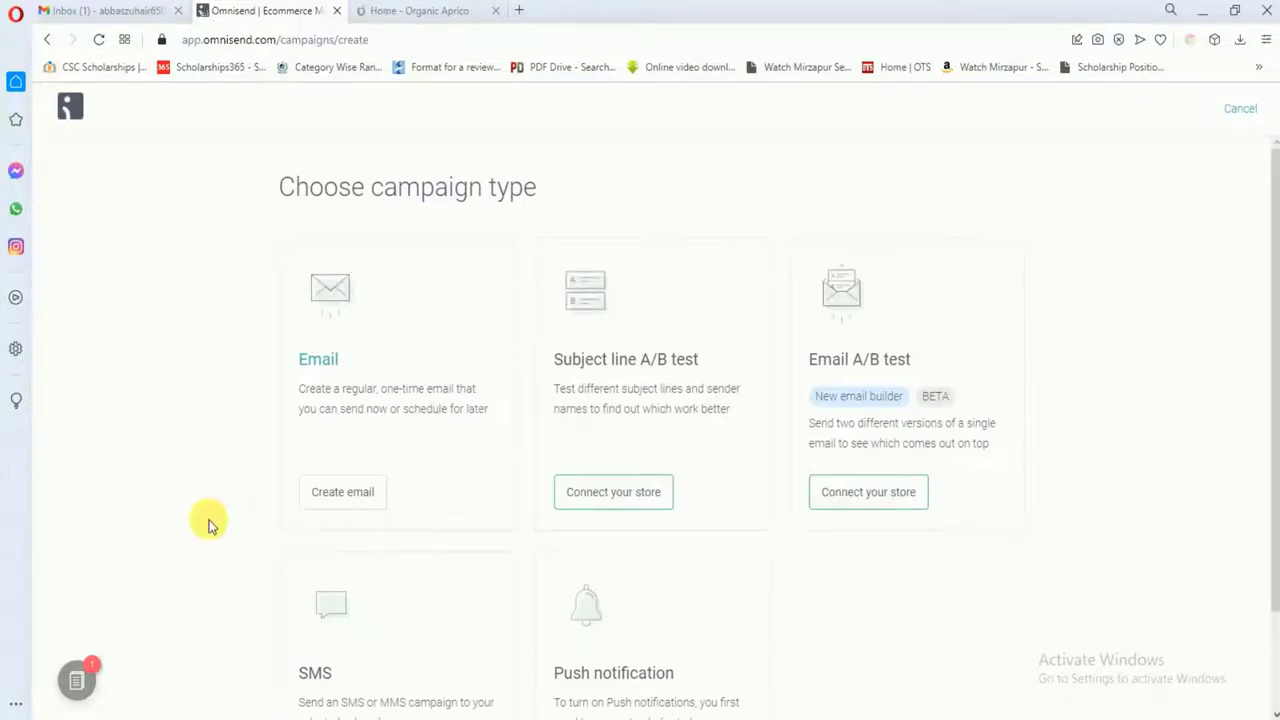
left_click(342, 494)
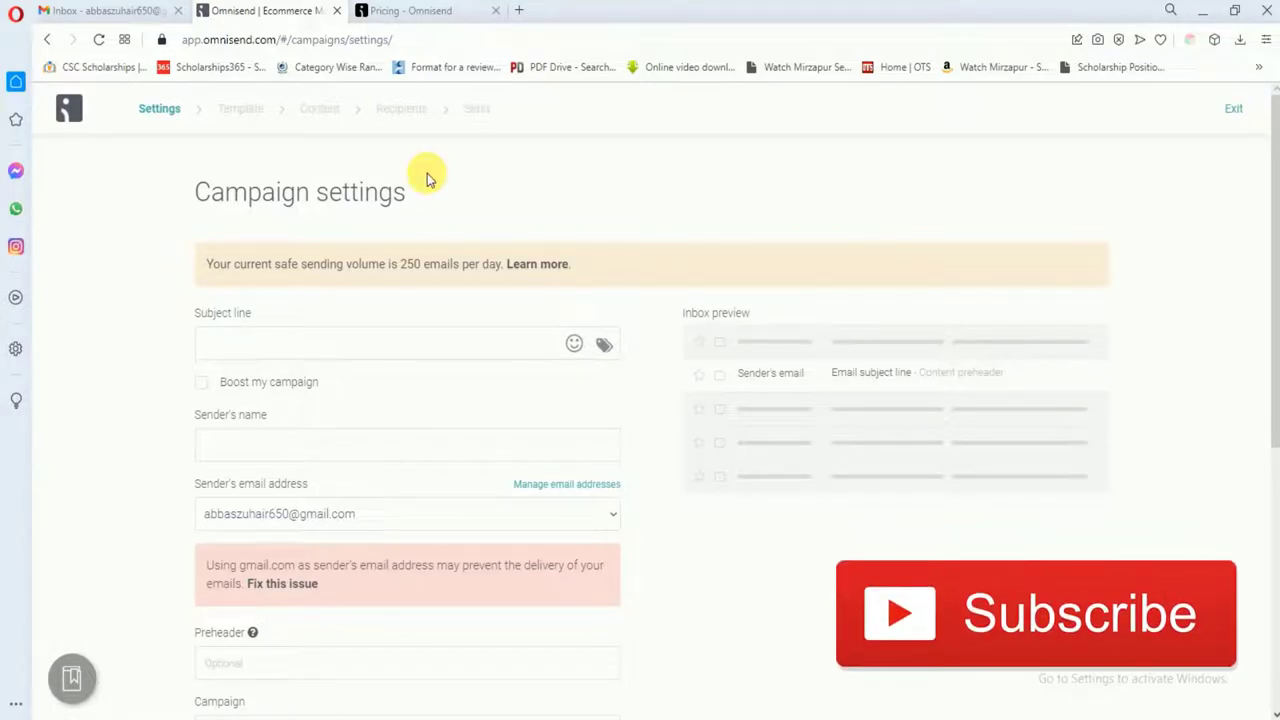
left_click(431, 11)
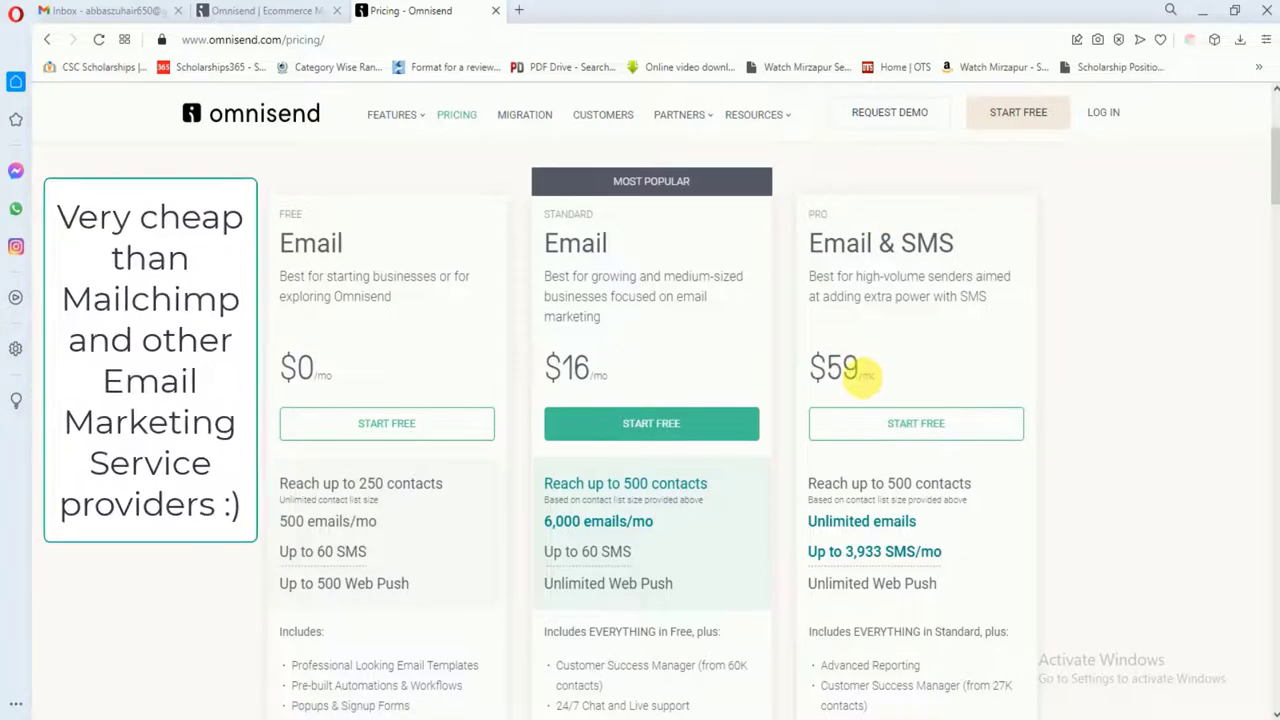
key("ctrl+shift+Tab")
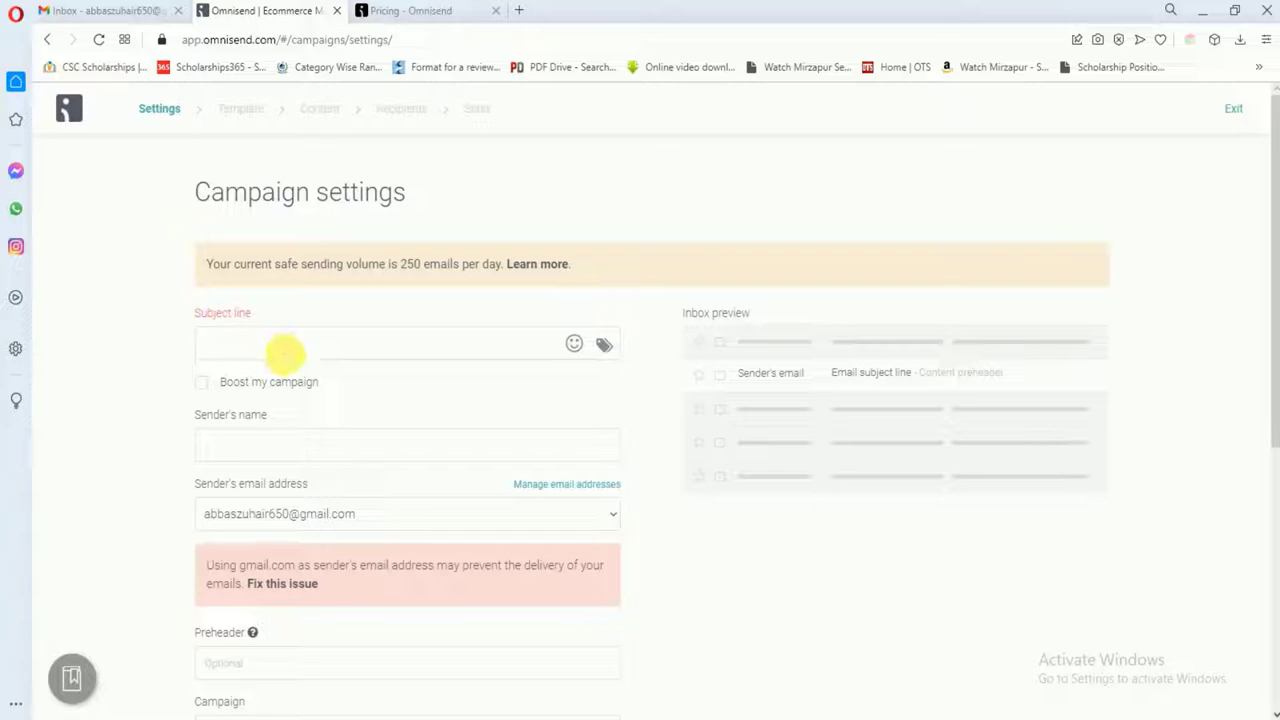
Enter subject 'Kickstart your youtube career' and the sender's name in the campaign settings
left_click(283, 343)
type("Kickstart your youtube career")
left_click(270, 445)
type("Zuha")
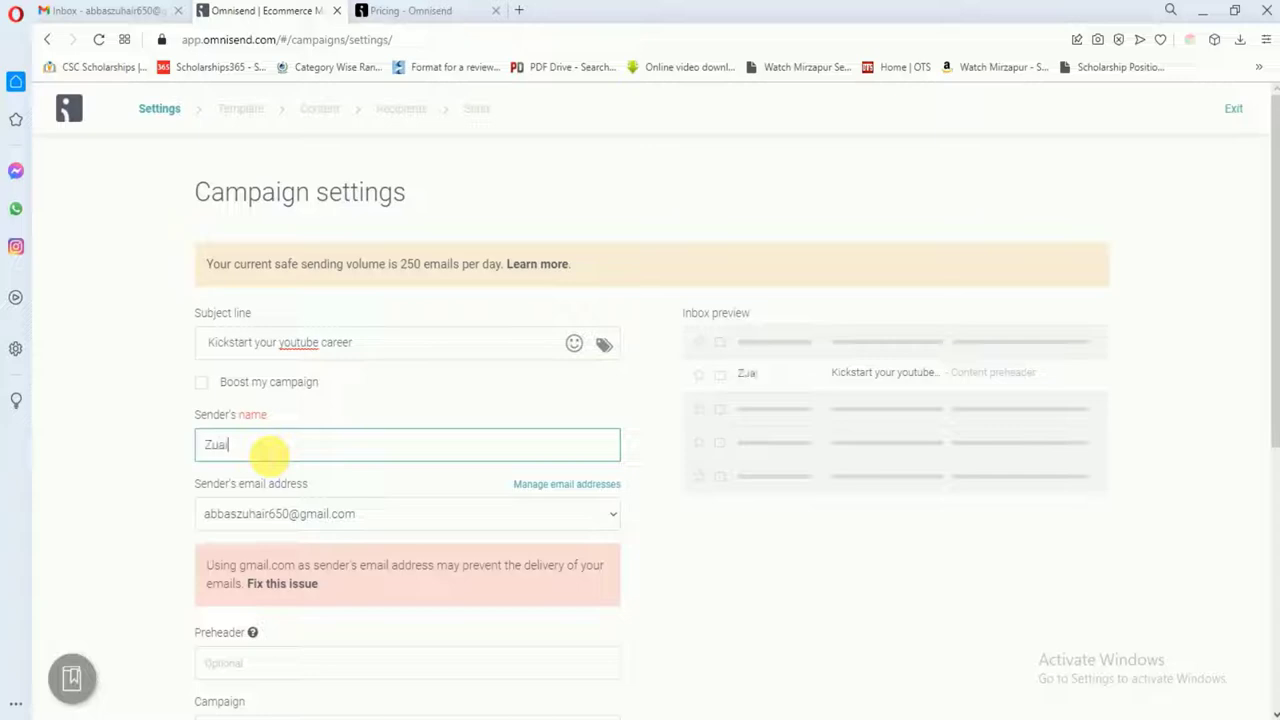
type("ir")
left_click(382, 515)
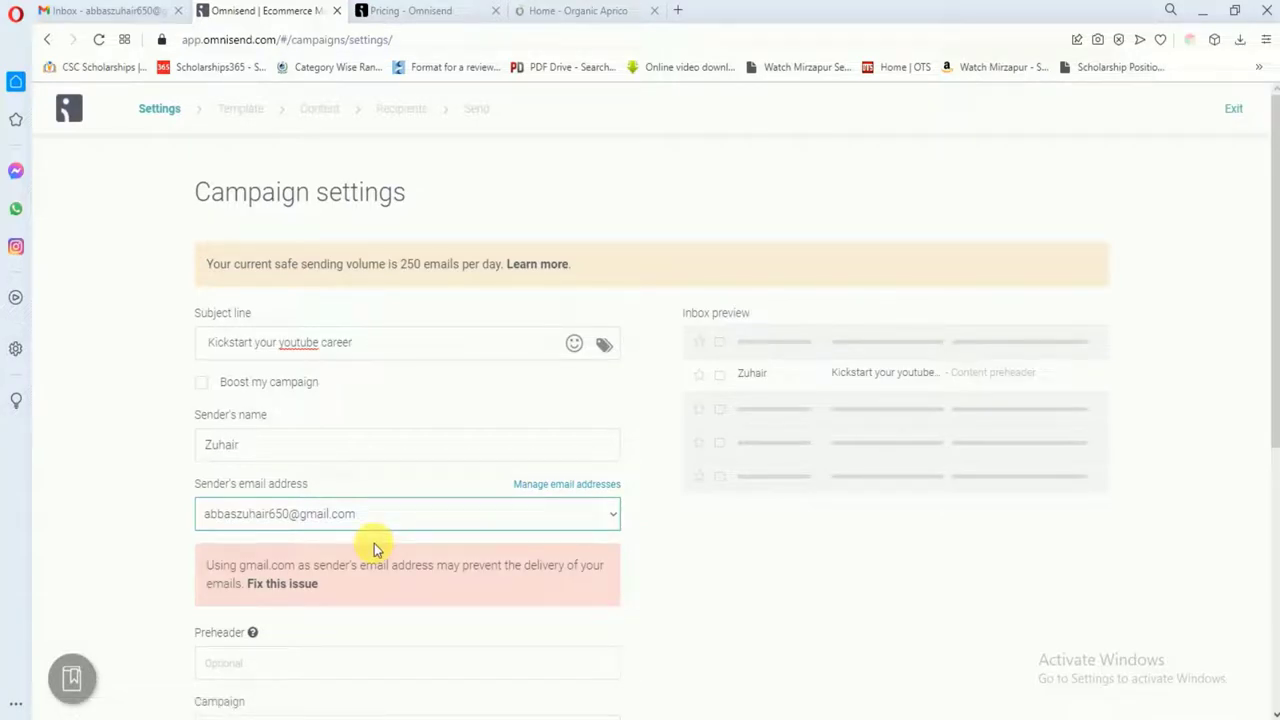
scroll(1266, 514, "down", 5)
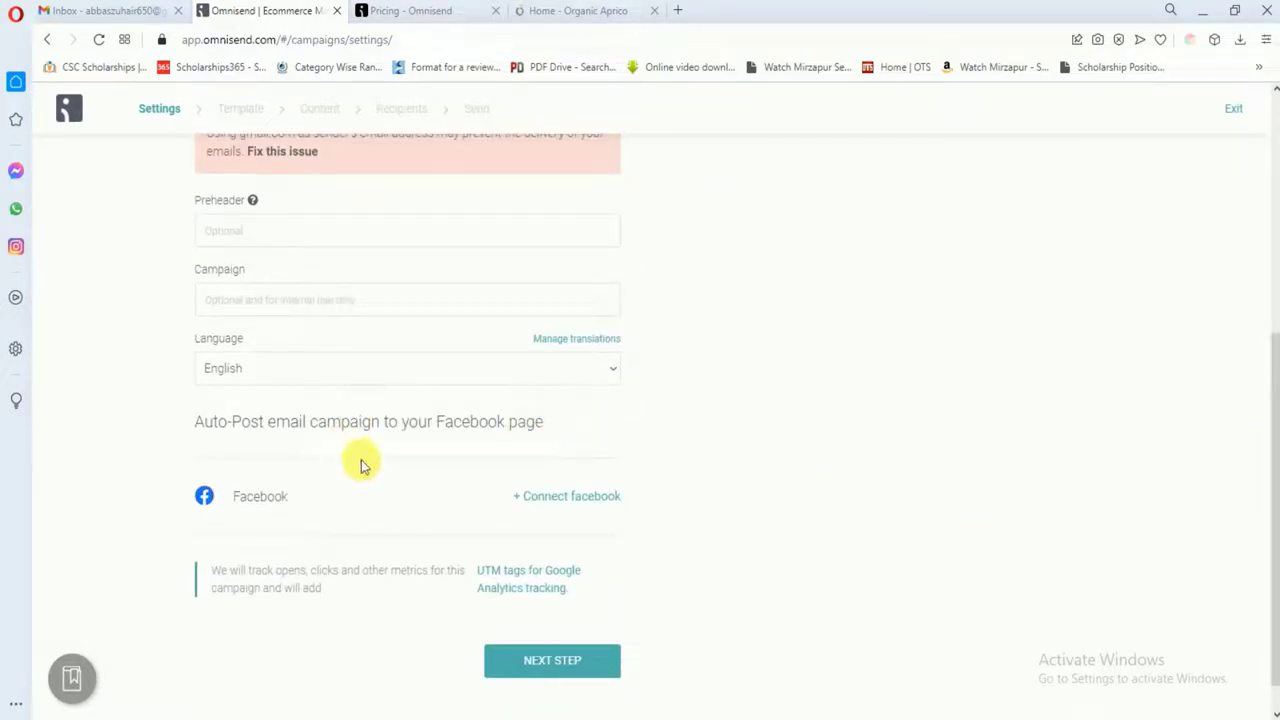
Choose the 'Welcome to the family' template from the Welcome and engage templates
left_click(565, 668)
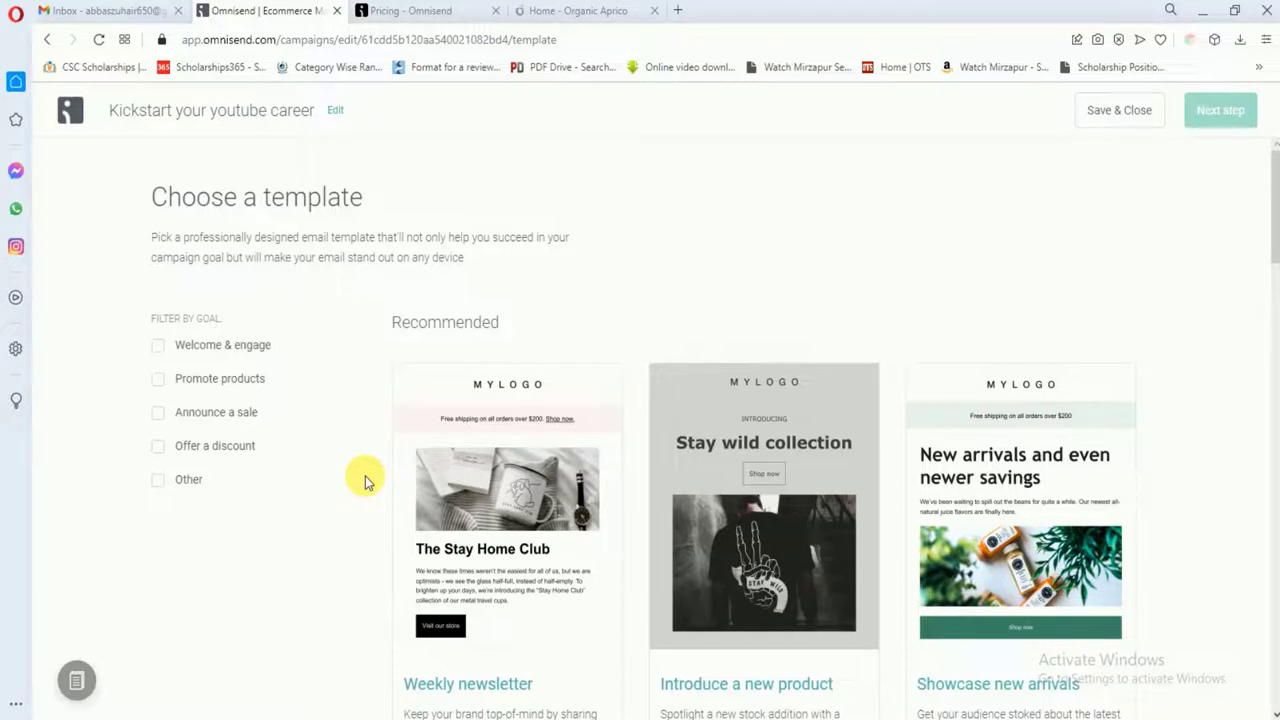
left_click(163, 349)
left_click(757, 480)
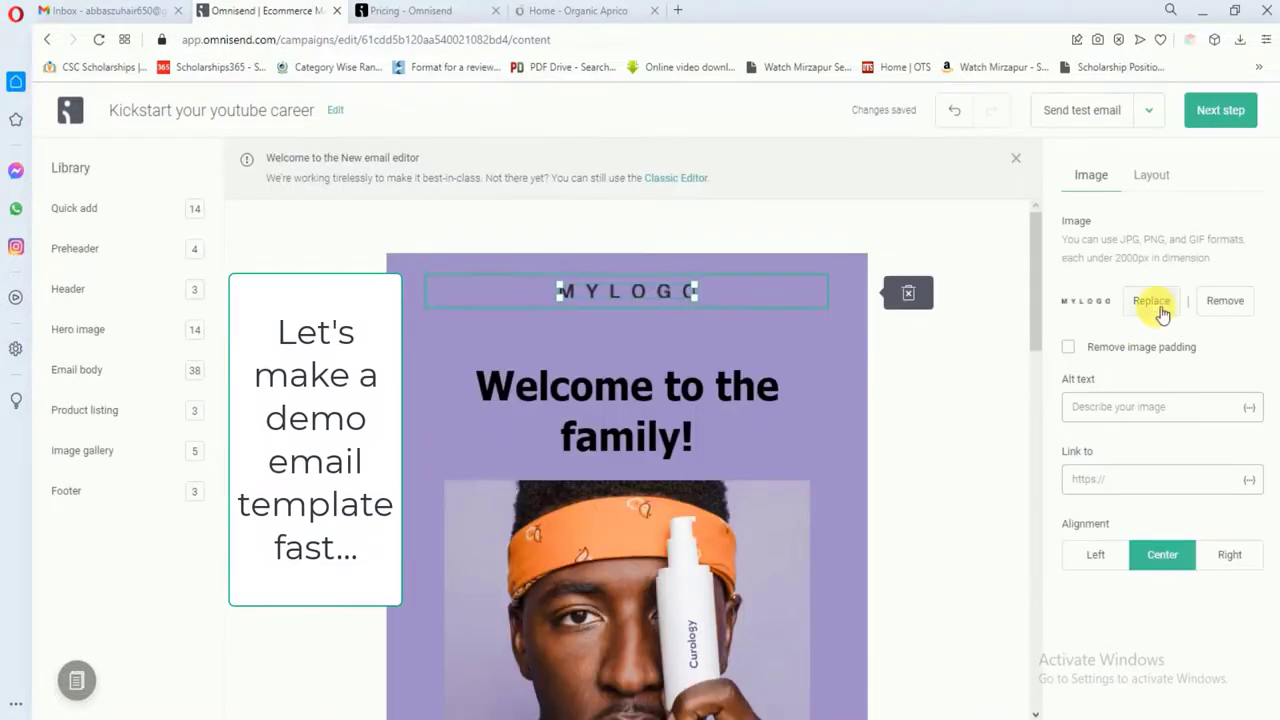
Replace the email's logo image with one uploaded from the D: YOUTUBE folder
left_click(1152, 301)
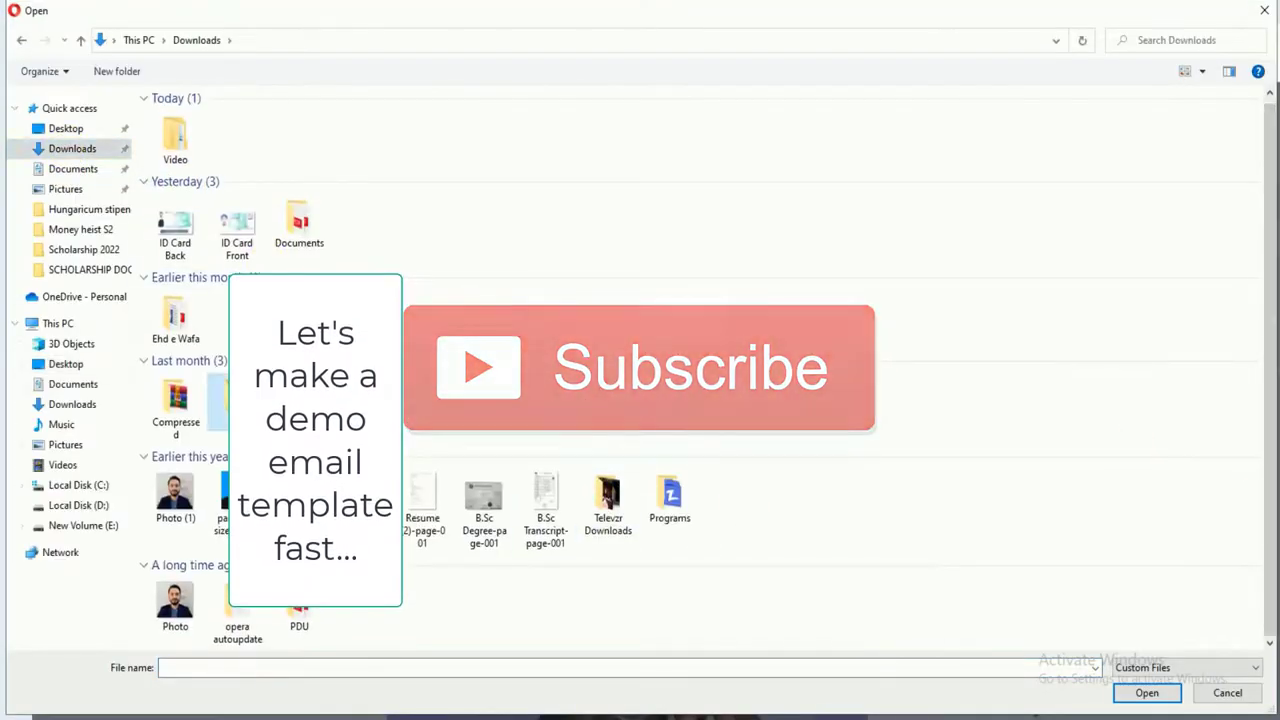
double_click(188, 168)
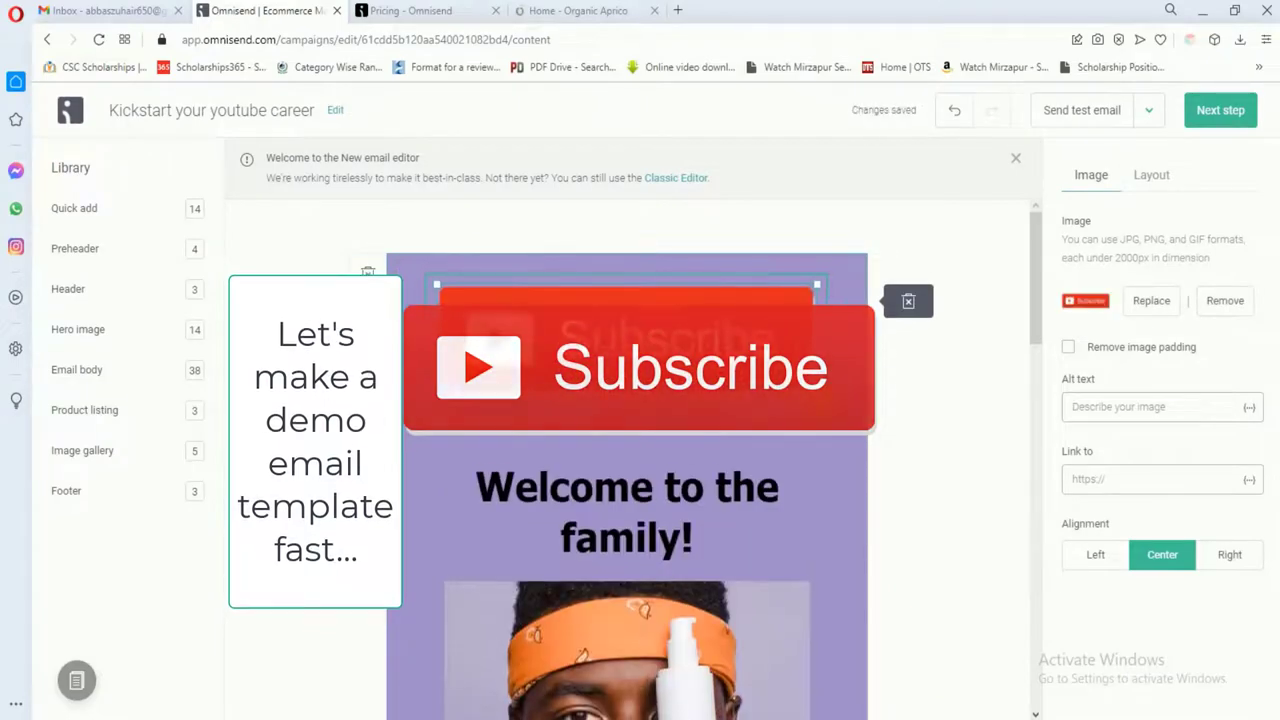
scroll(1034, 320, "down", 4)
left_click(1152, 301)
left_click(1020, 520)
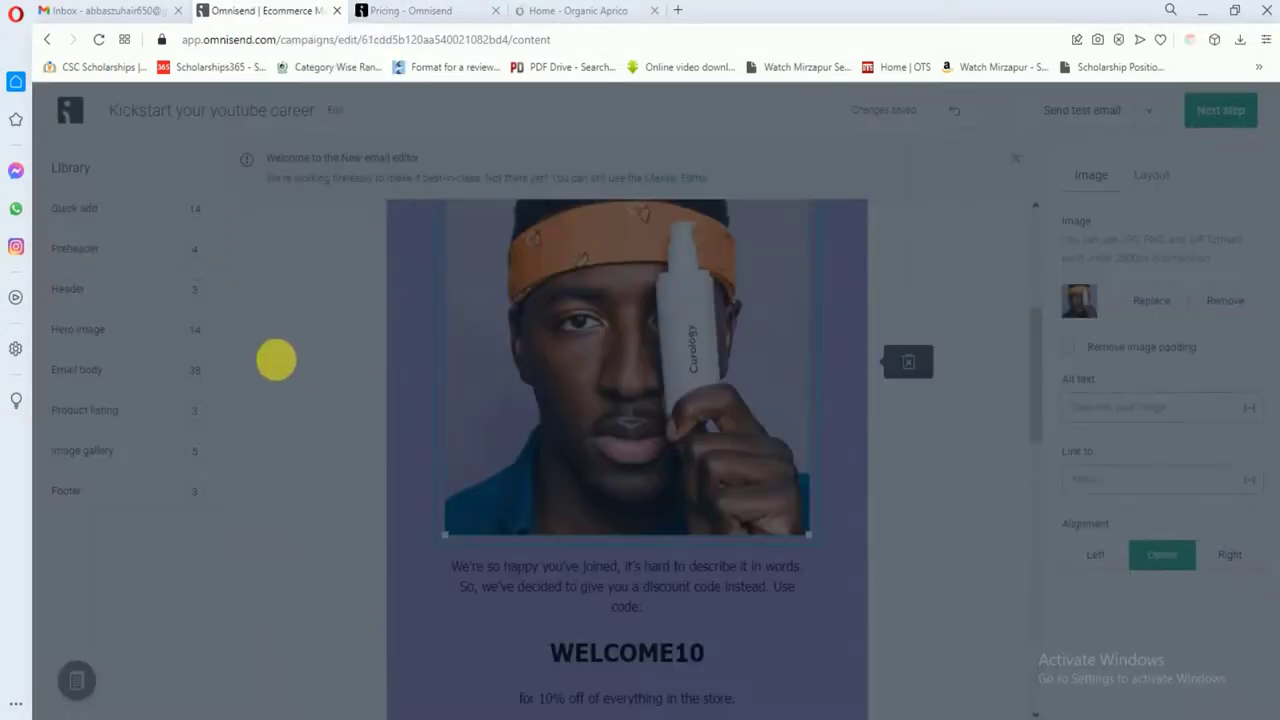
left_click(75, 404)
left_click(78, 505)
left_click(190, 244)
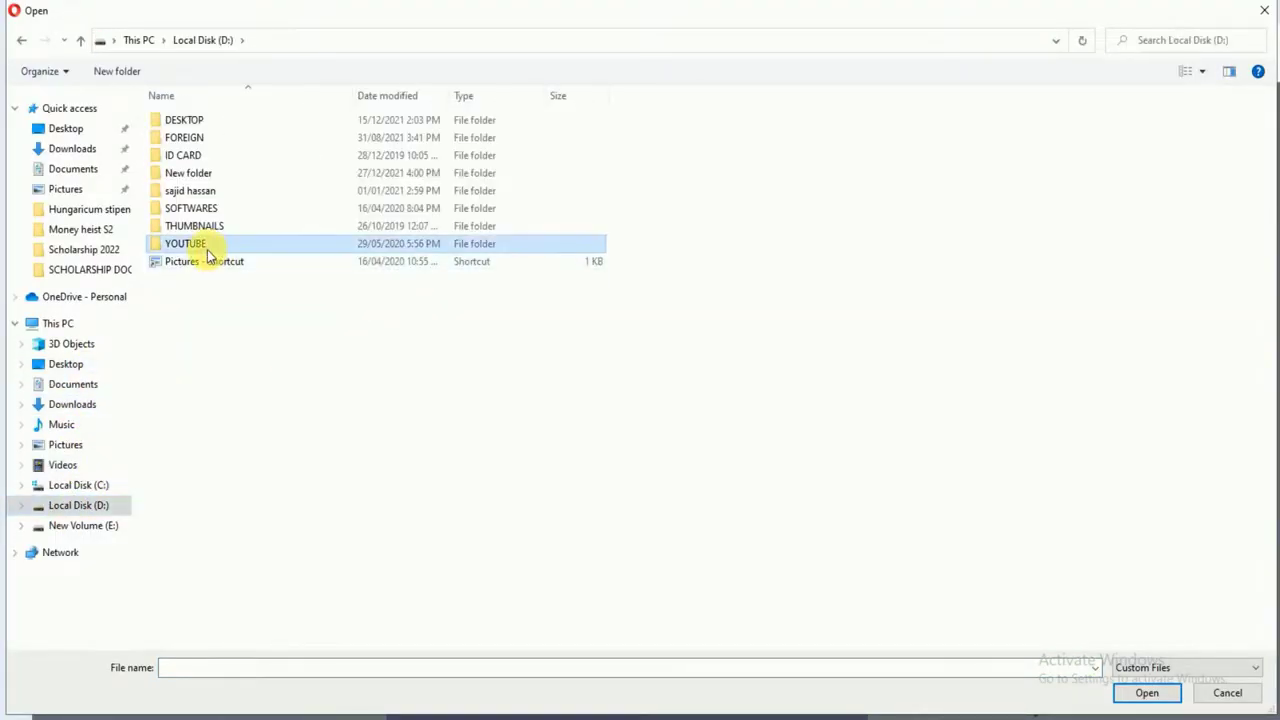
double_click(190, 246)
left_click(1141, 692)
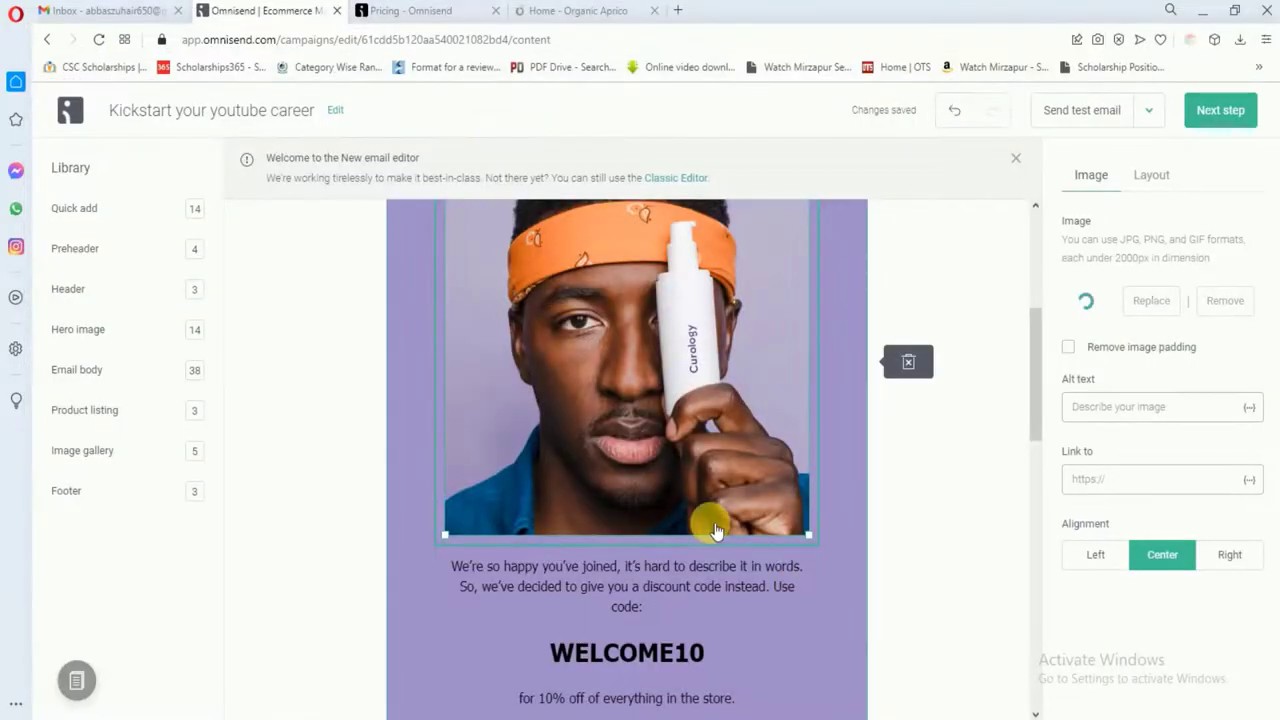
Rewrite the paragraph to 'Kickstart your youtube career with gb logy.' and delete the WELCOME10 and 10% blocks
left_click(620, 330)
key("ctrl+a")
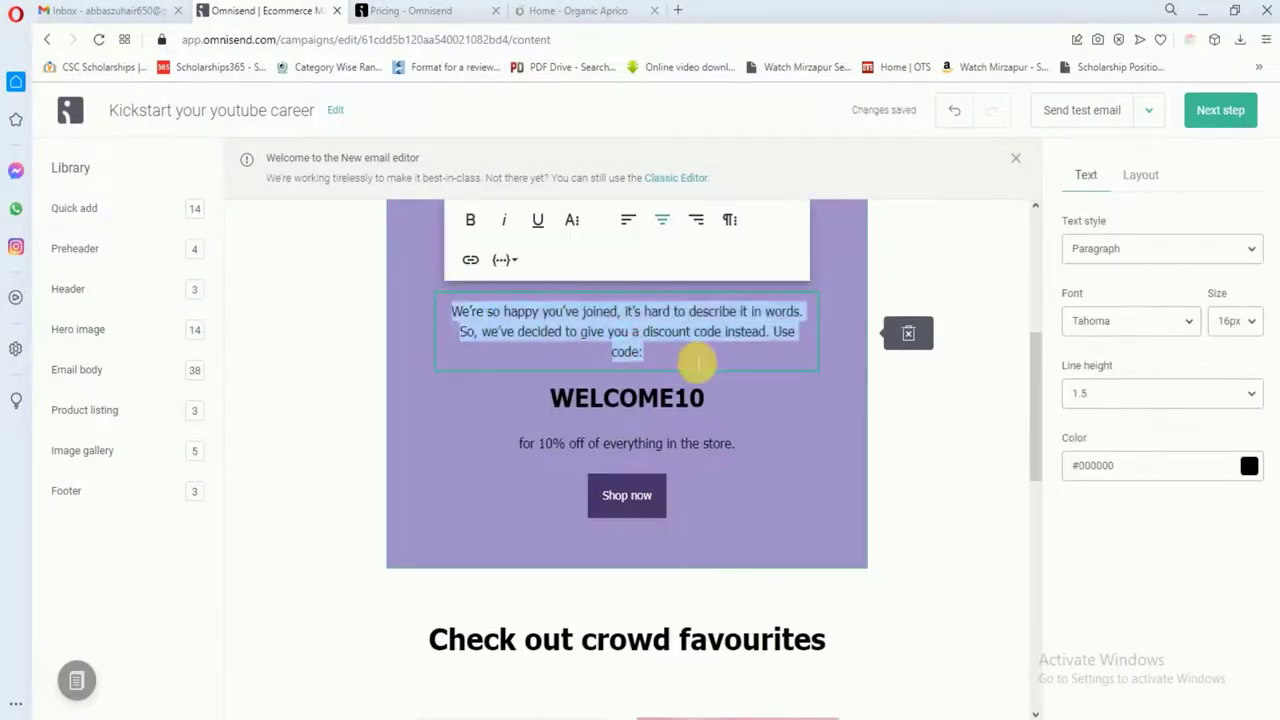
key("BackSpace")
type("Kicstart your youtube caree")
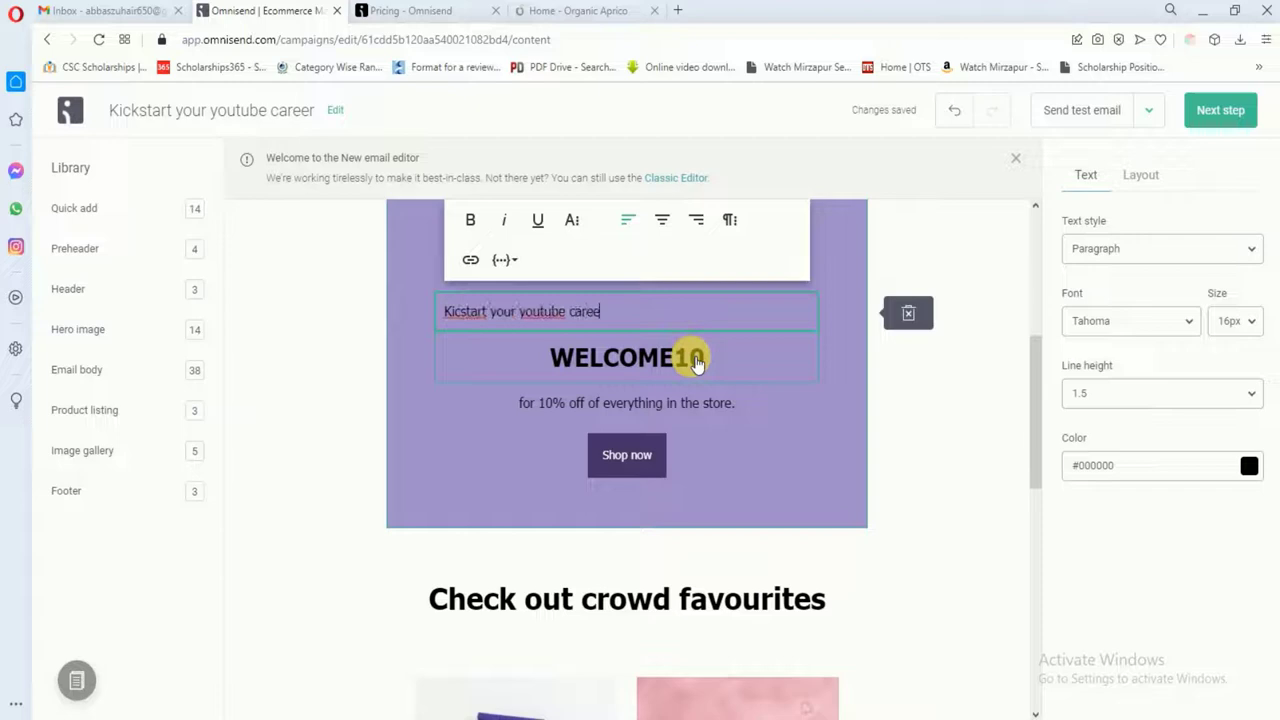
type("logy.")
left_click(908, 357)
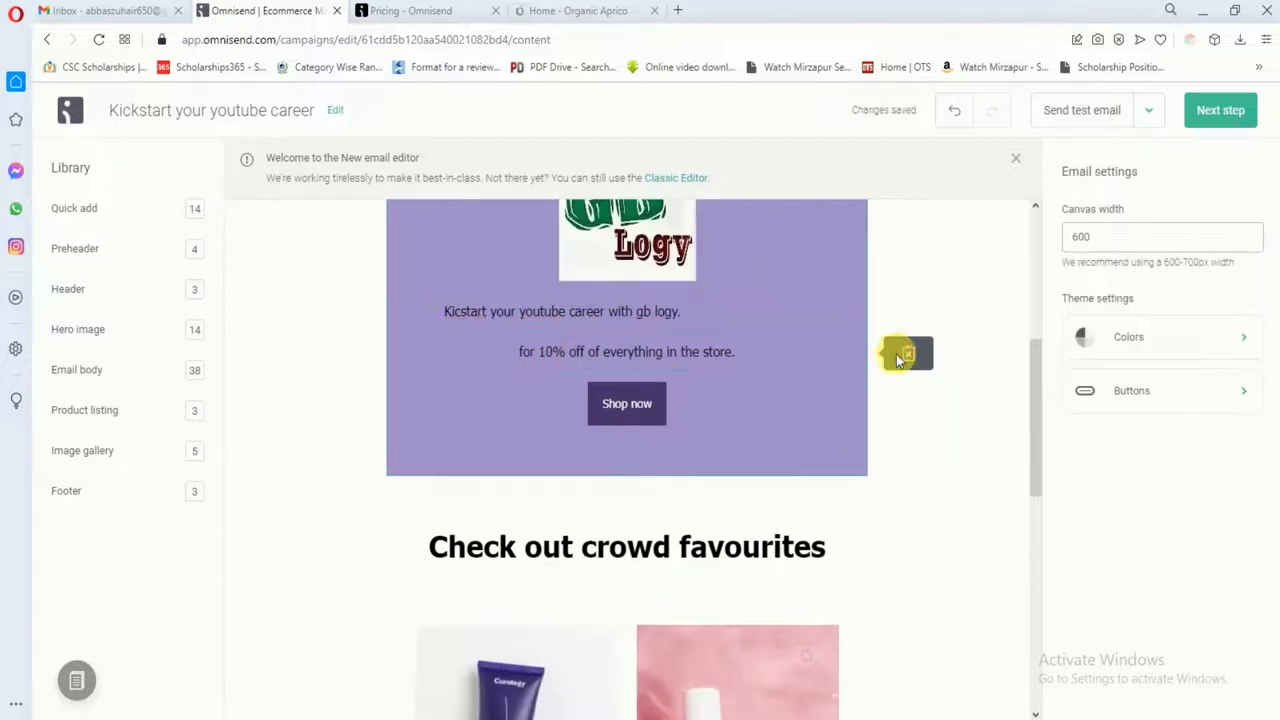
left_click(906, 357)
Relabel the Shop now button to Subscribe and edit its link
left_click(648, 372)
left_click_drag(1240, 252, 1058, 260)
type("Subscribe")
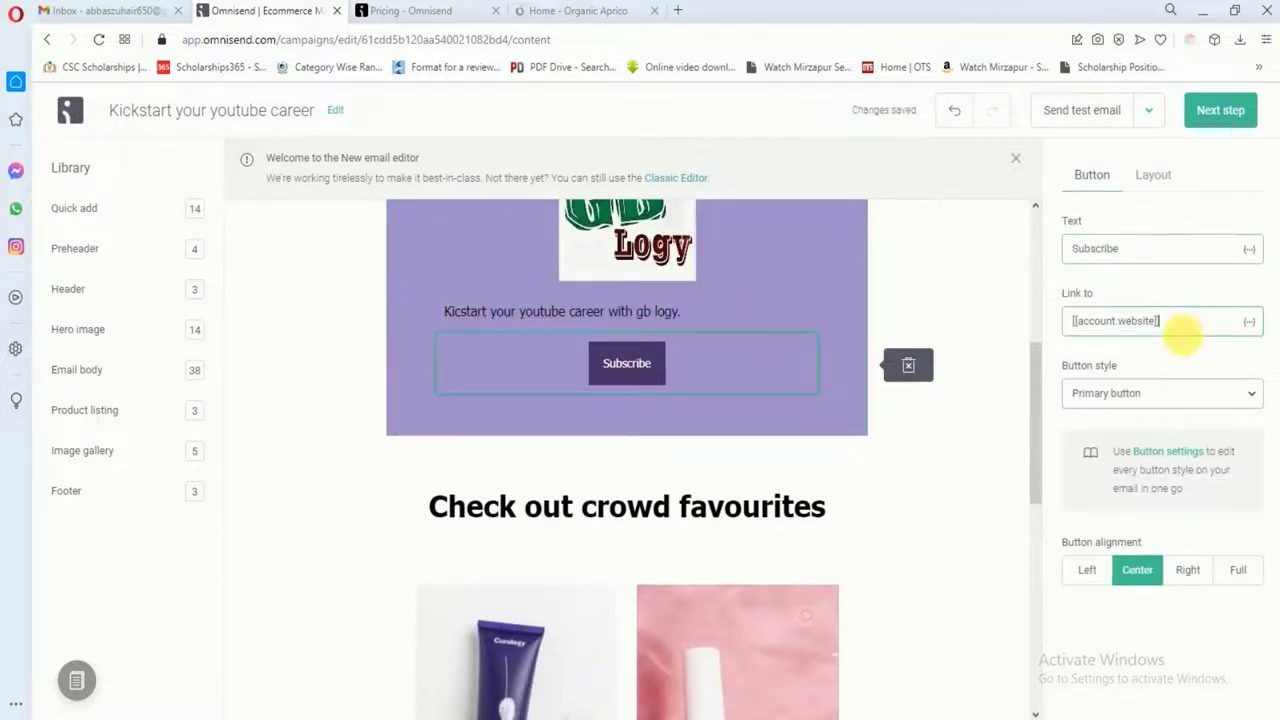
left_click_drag(1176, 322, 1066, 322)
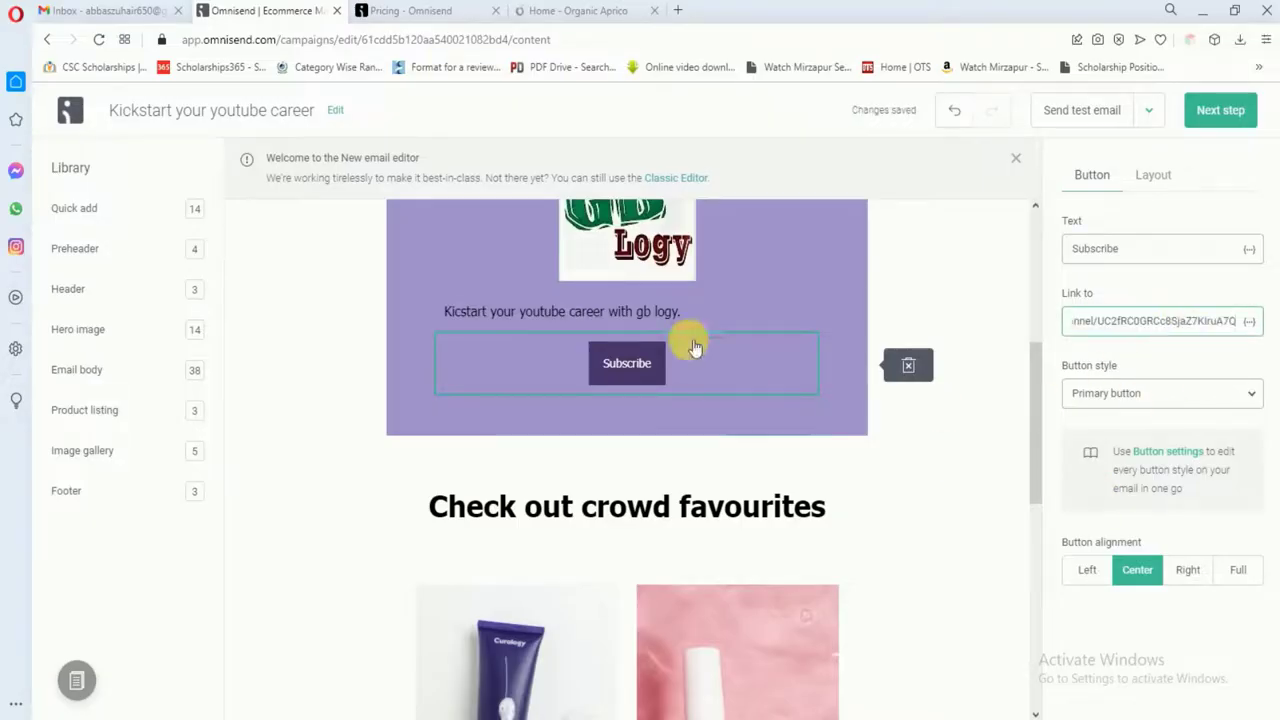
left_click(830, 508)
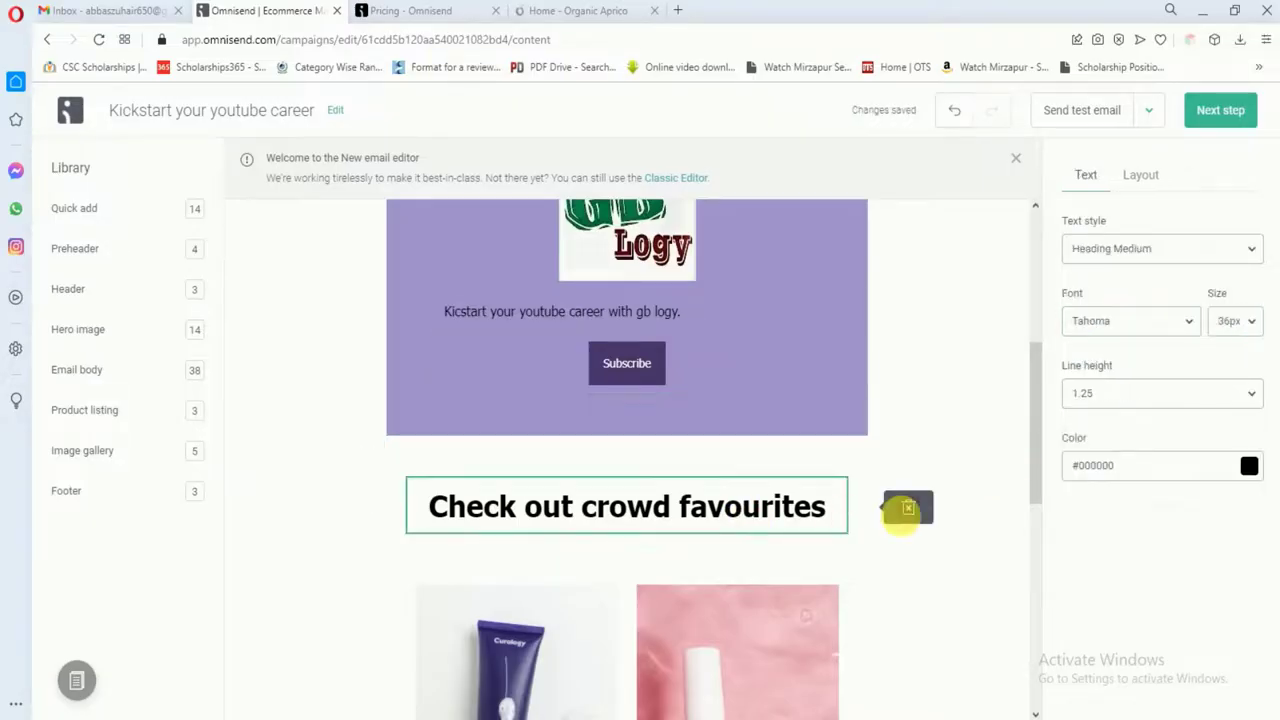
scroll(805, 378, "down", 5)
scroll(623, 400, "down", 5)
left_click_drag(1037, 520, 1037, 260)
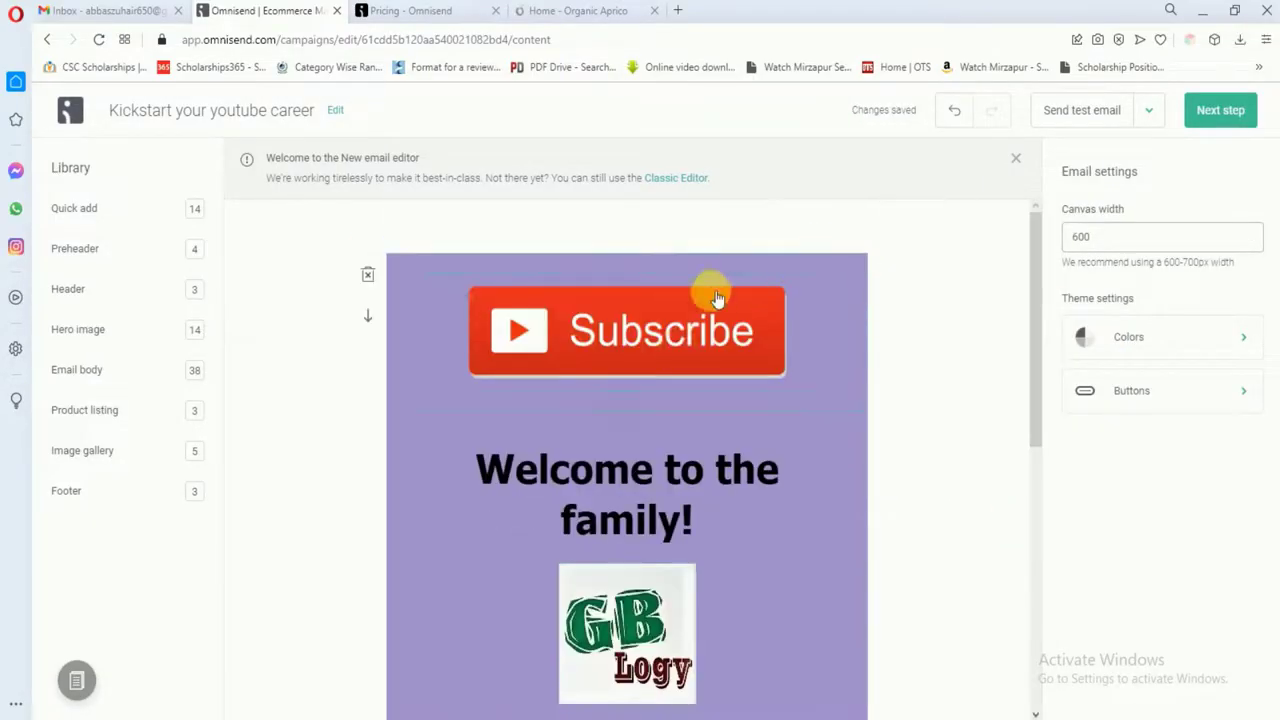
mouse_move(1037, 320)
left_mouse_down()
mouse_move(1030, 543)
mouse_move(1035, 360)
left_mouse_up()
Advance to Recipients with All subscribers (2), checking Audience segments in another tab
left_click(1219, 125)
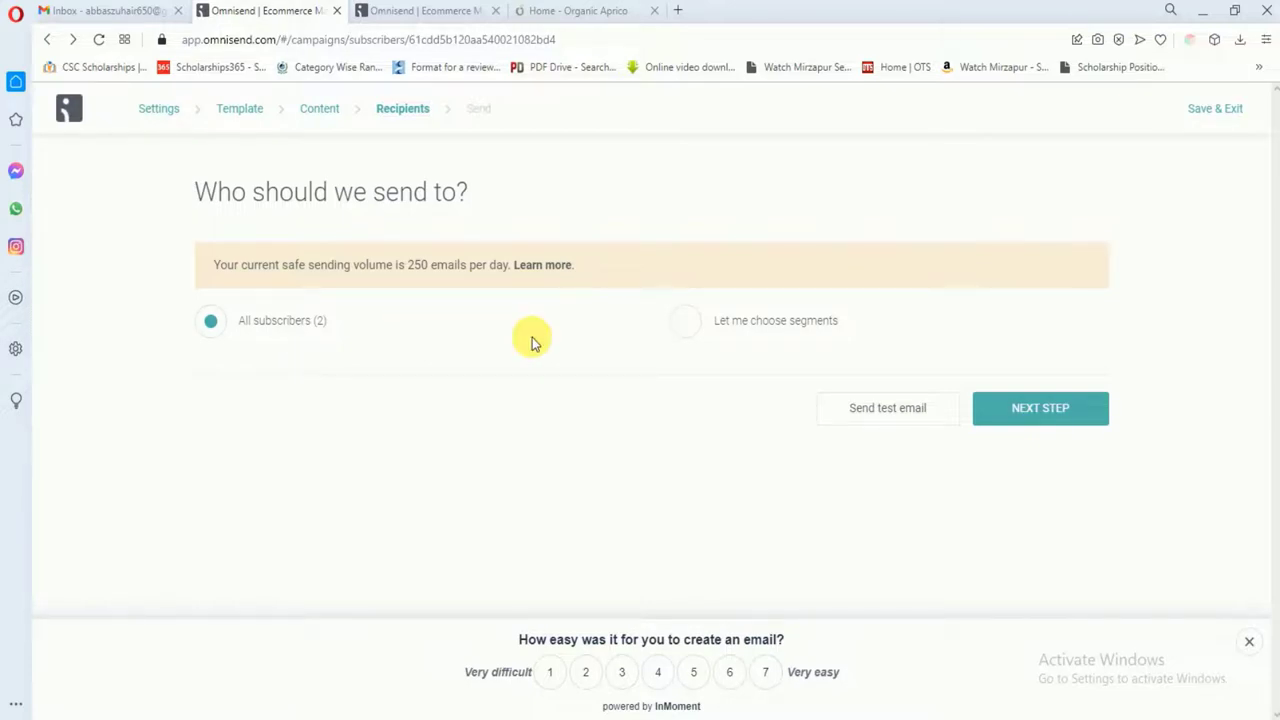
left_click(430, 12)
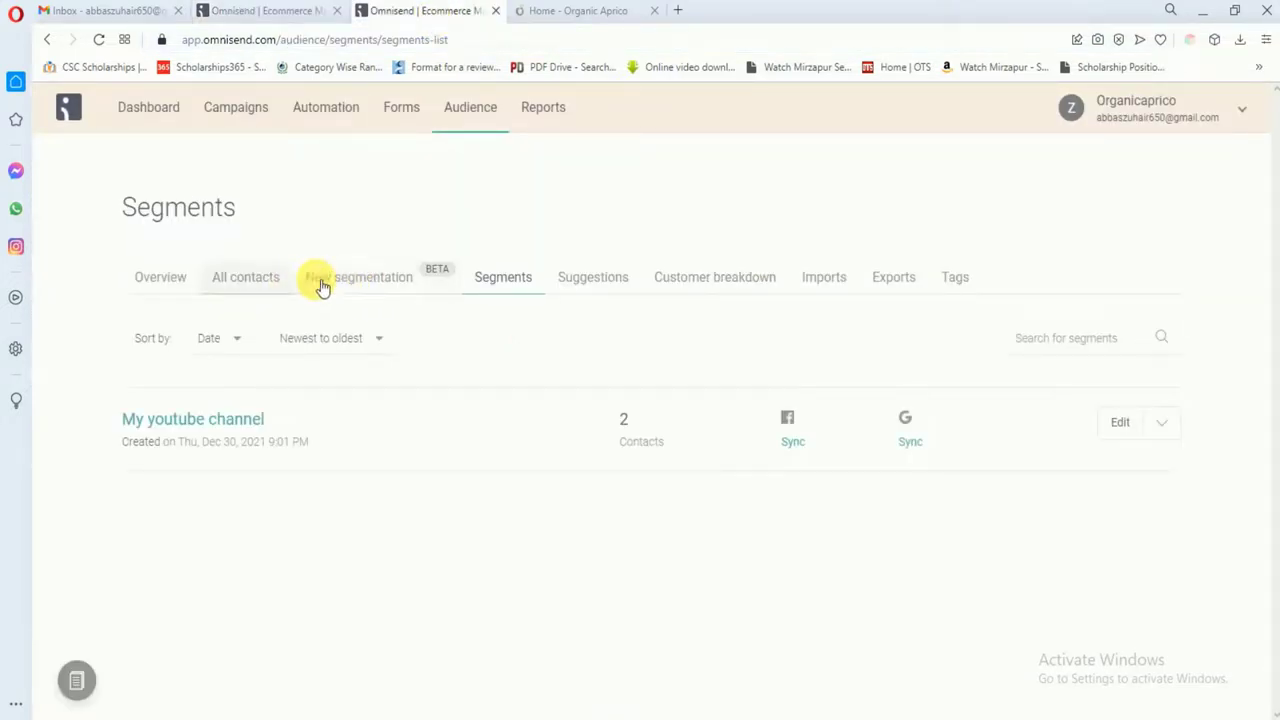
left_click(338, 279)
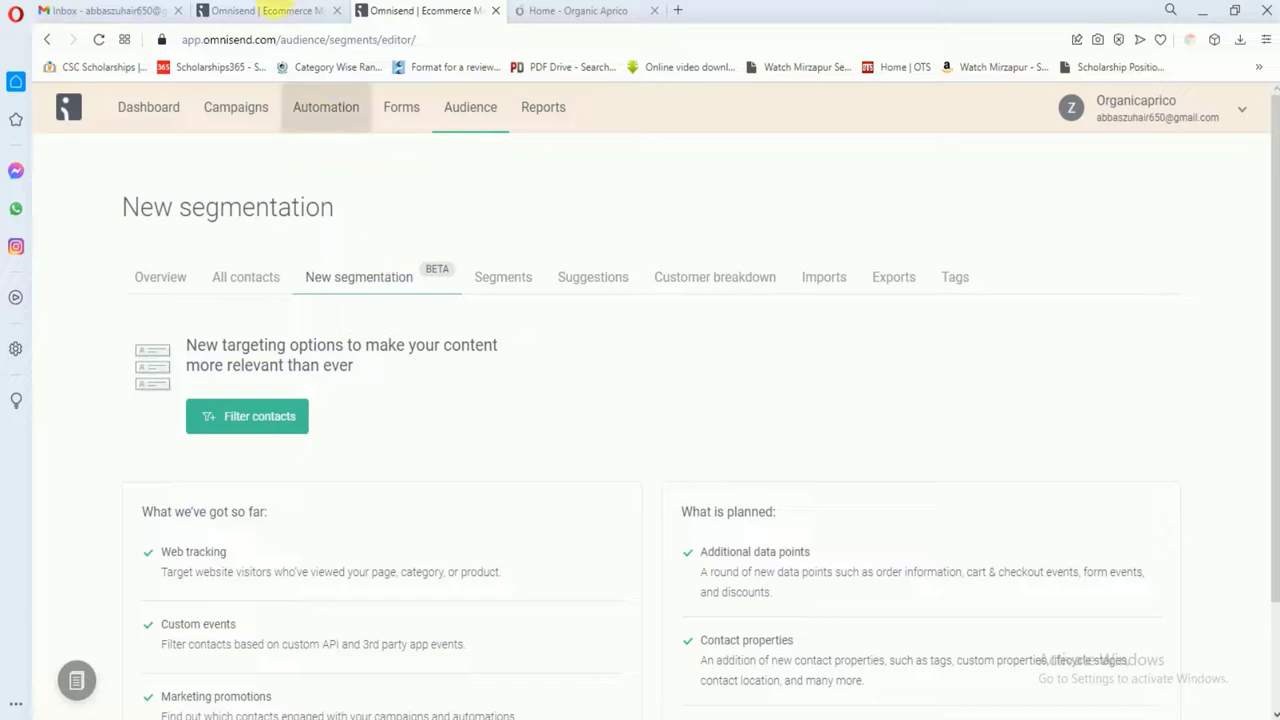
left_click(268, 14)
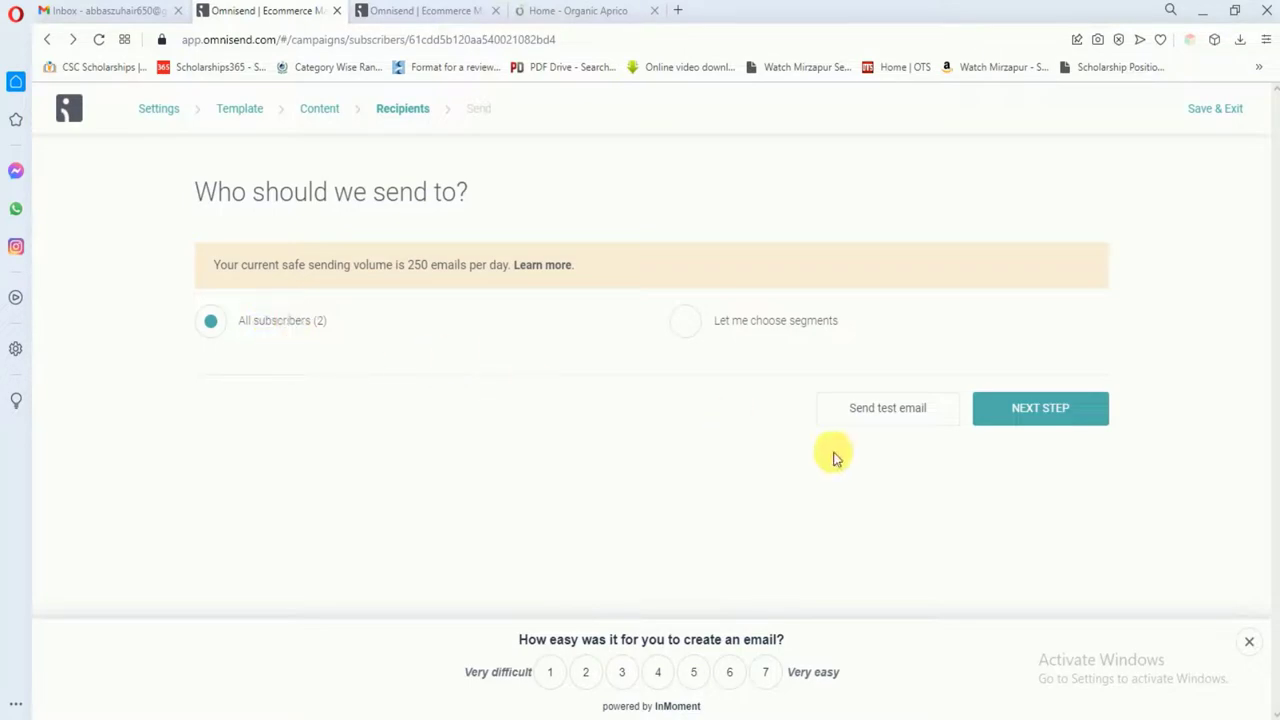
Schedule the campaign for later, sending to all subscribers on Sat, Jan 1, 2022 at 9:15 PM
left_click(1011, 420)
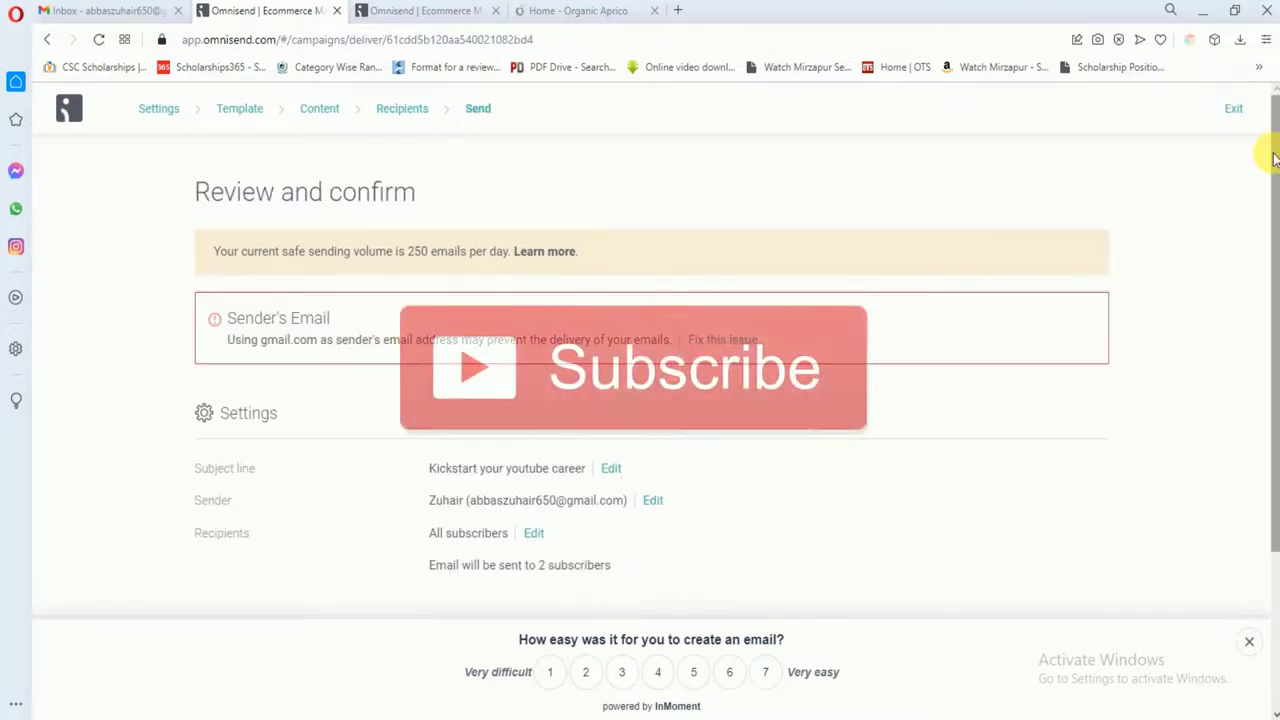
left_click_drag(1262, 234, 1262, 371)
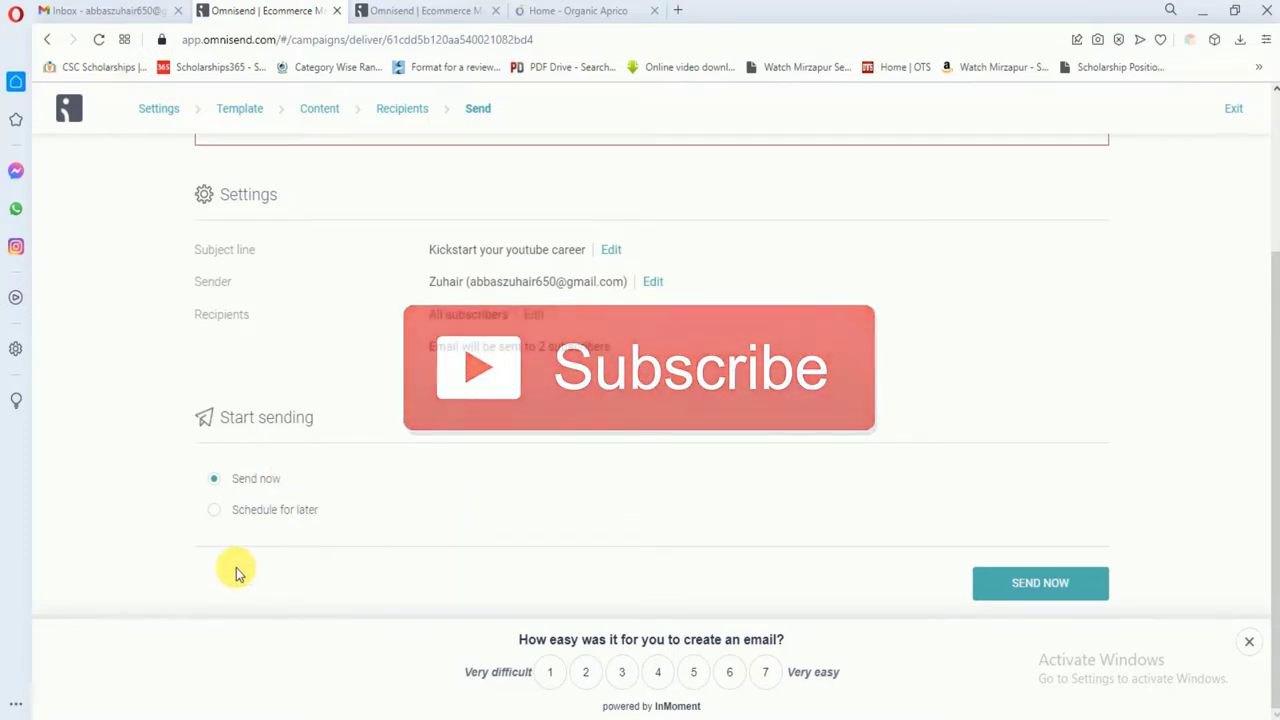
left_click(214, 510)
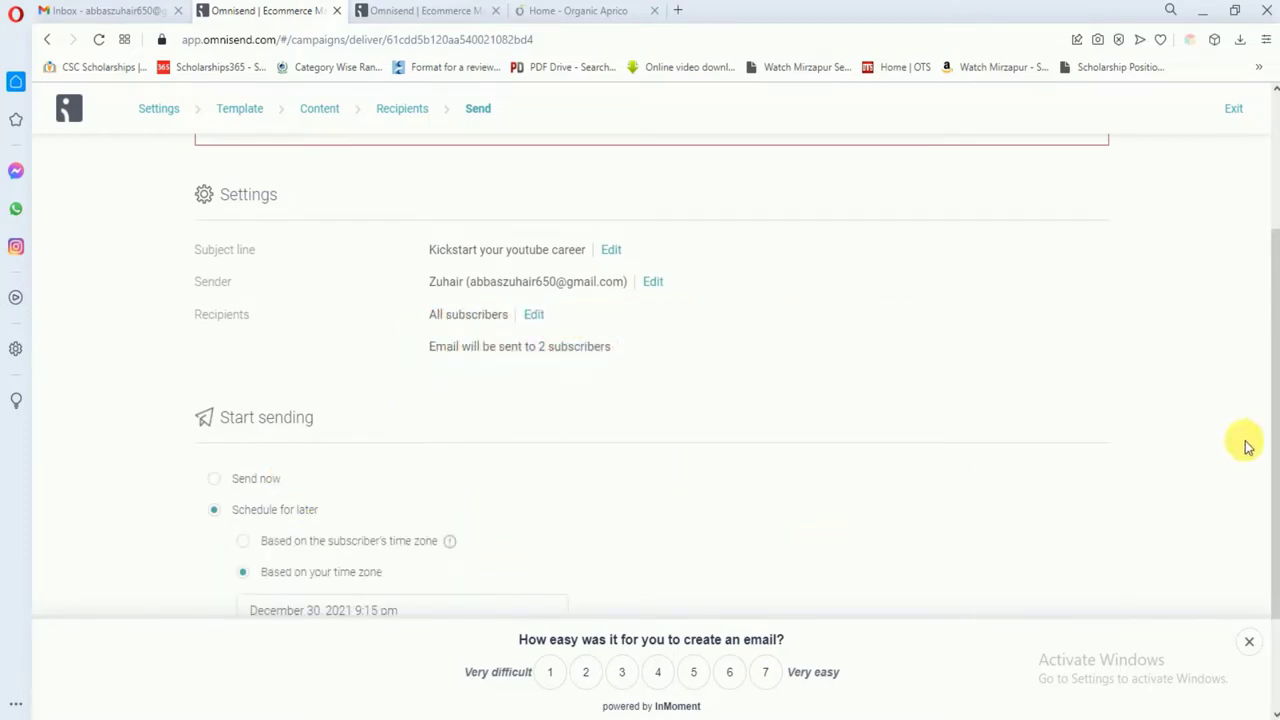
scroll(1268, 440, "down", 2)
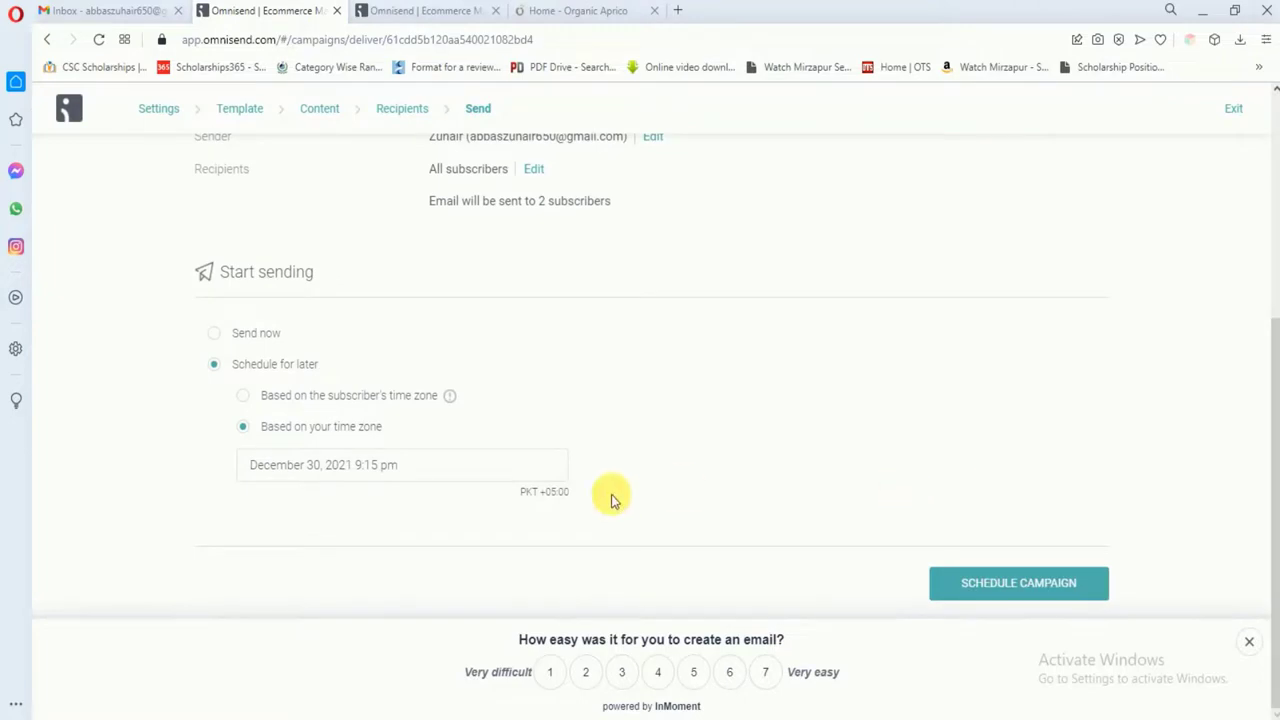
left_click(423, 468)
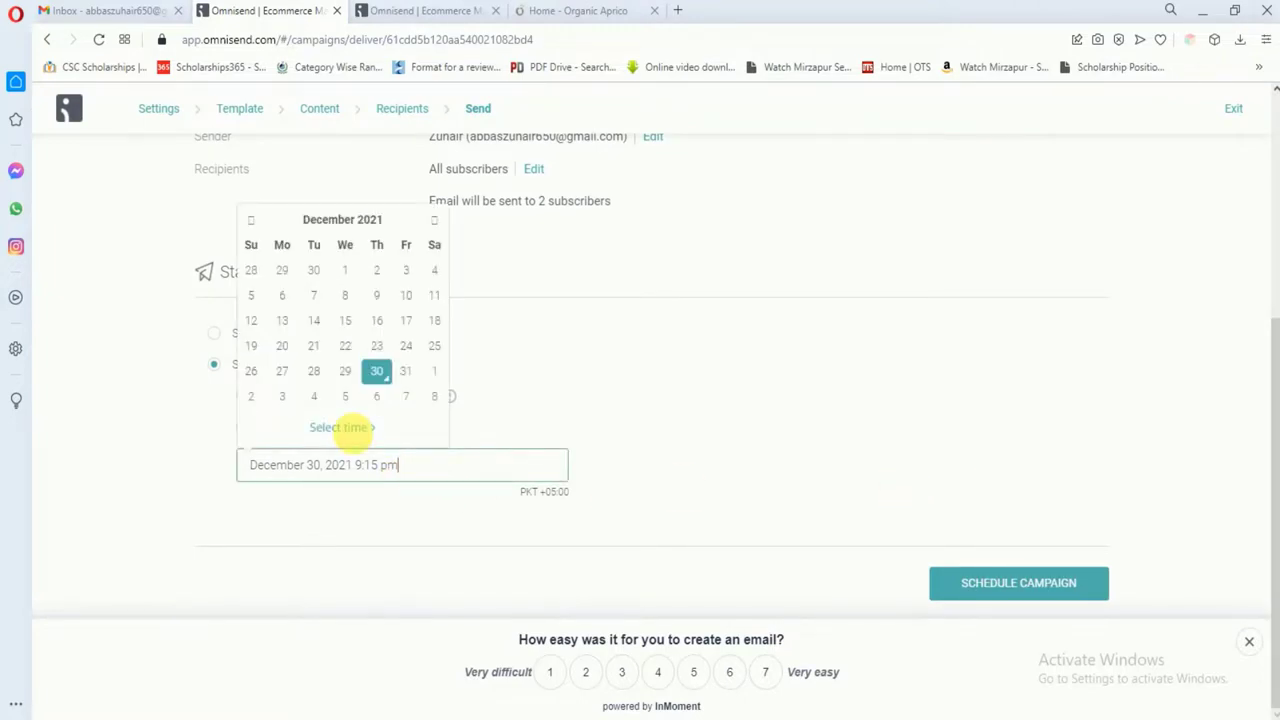
left_click(434, 372)
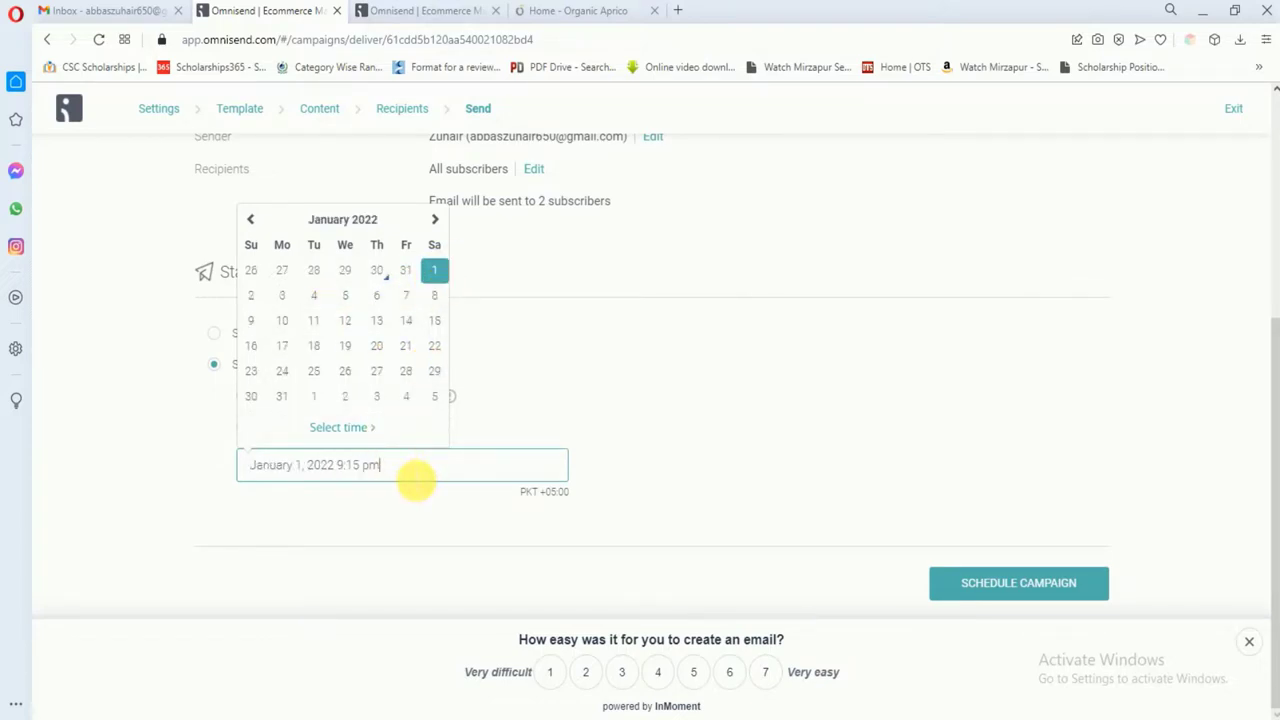
left_click(642, 510)
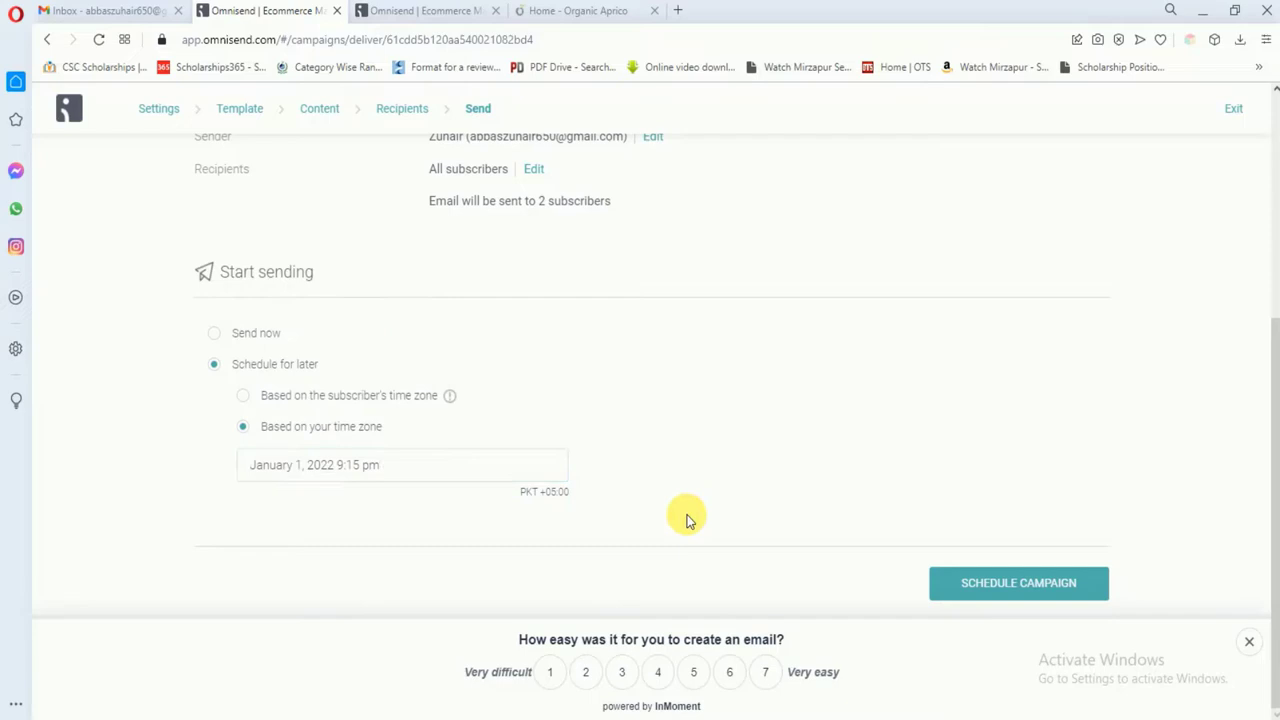
left_click(995, 590)
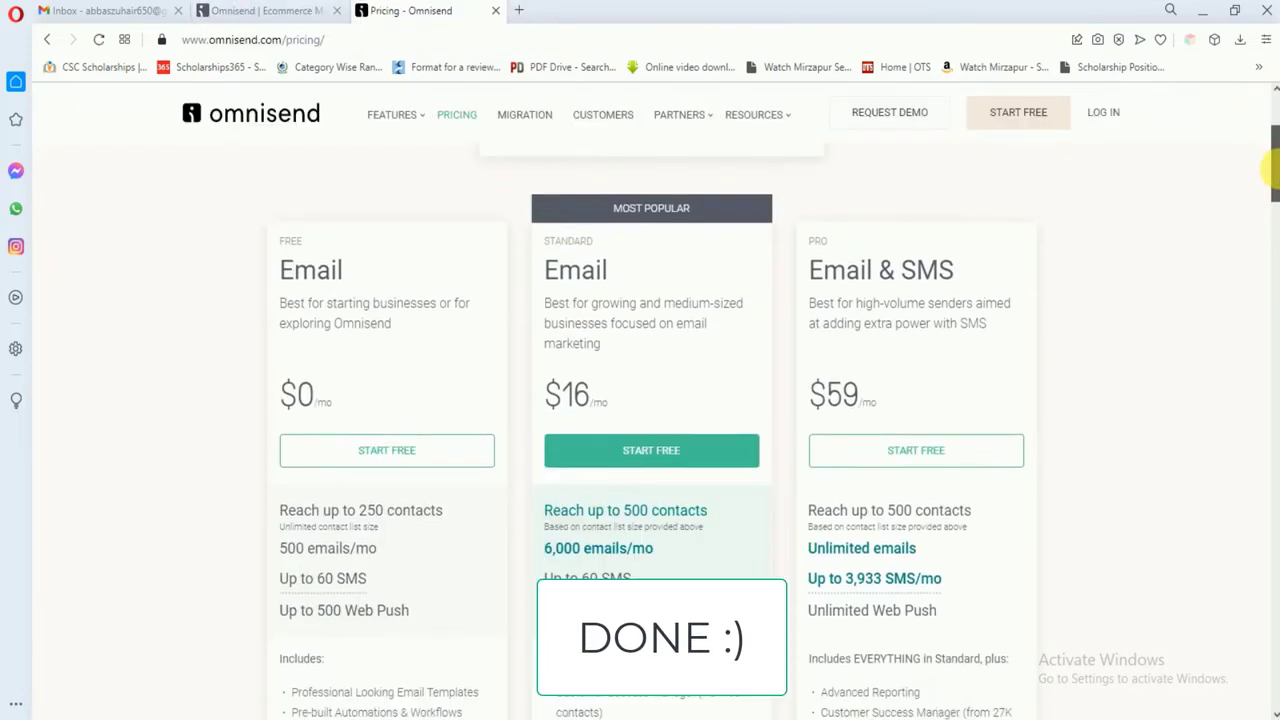
Scroll through the Omnisend pricing page comparing the Free, $16 Standard and $59 Pro plans
scroll(1272, 175, "down", 2)
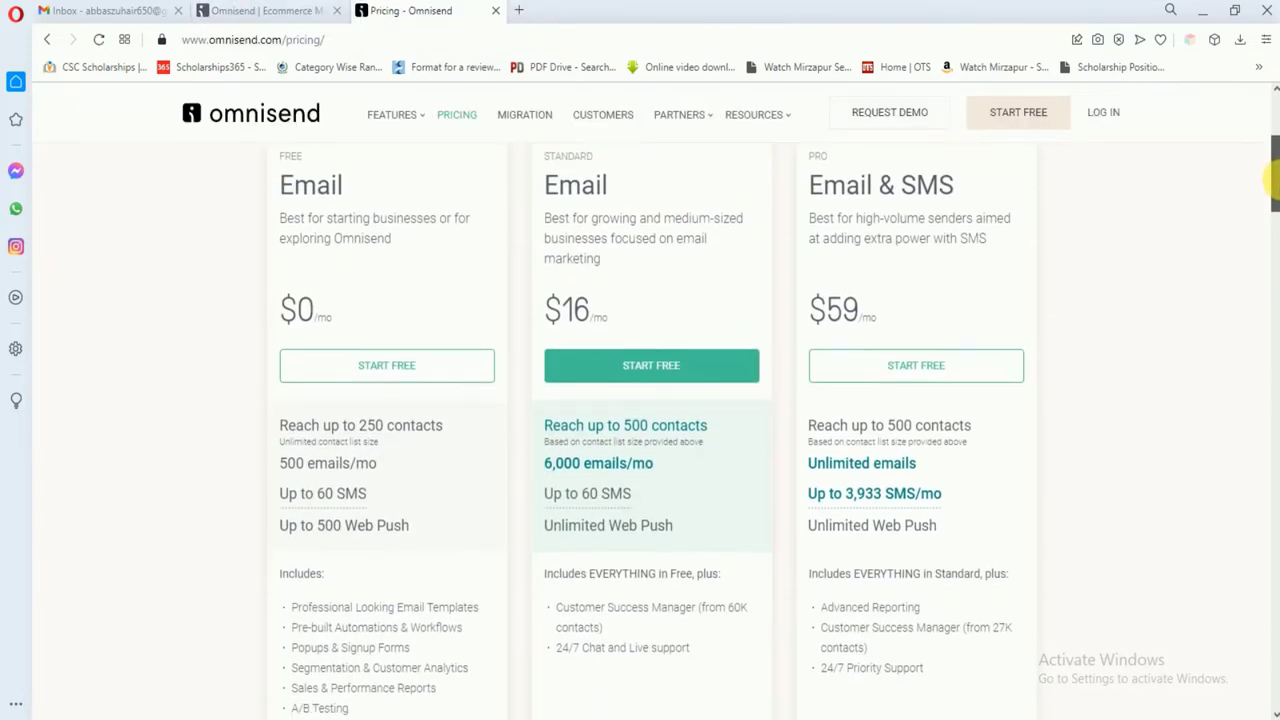
left_click_drag(1272, 175, 1272, 158)
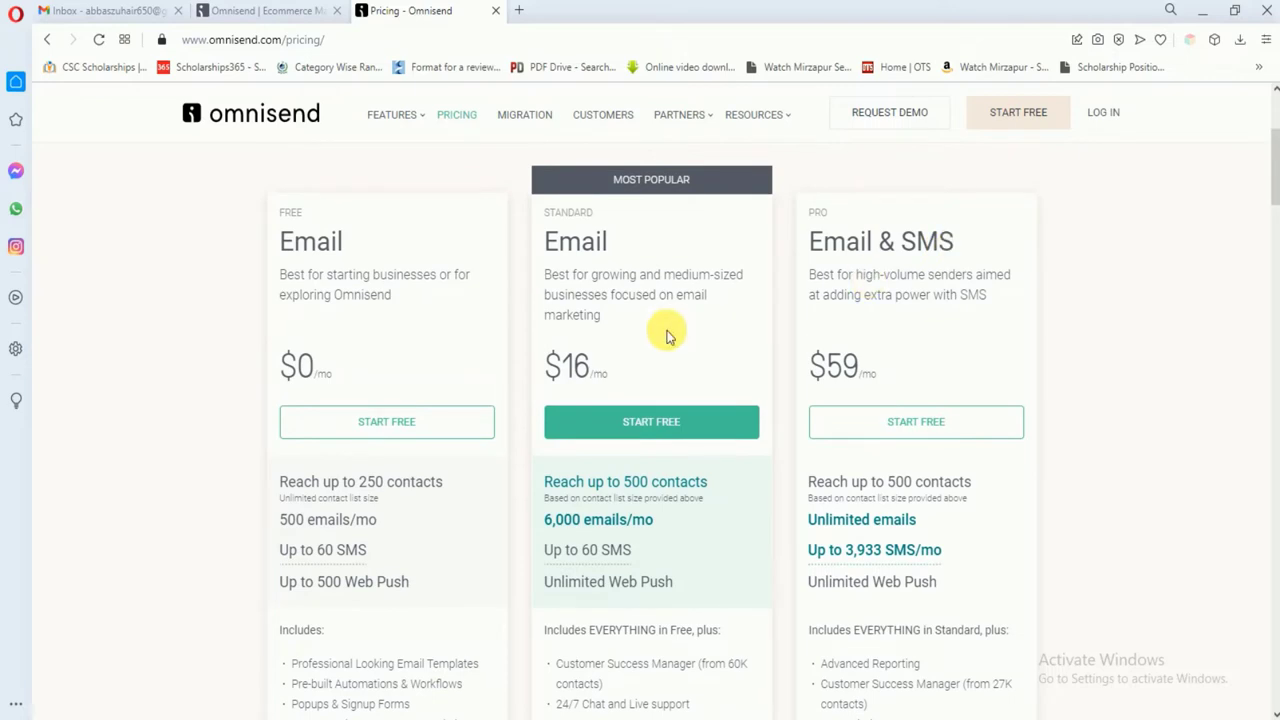